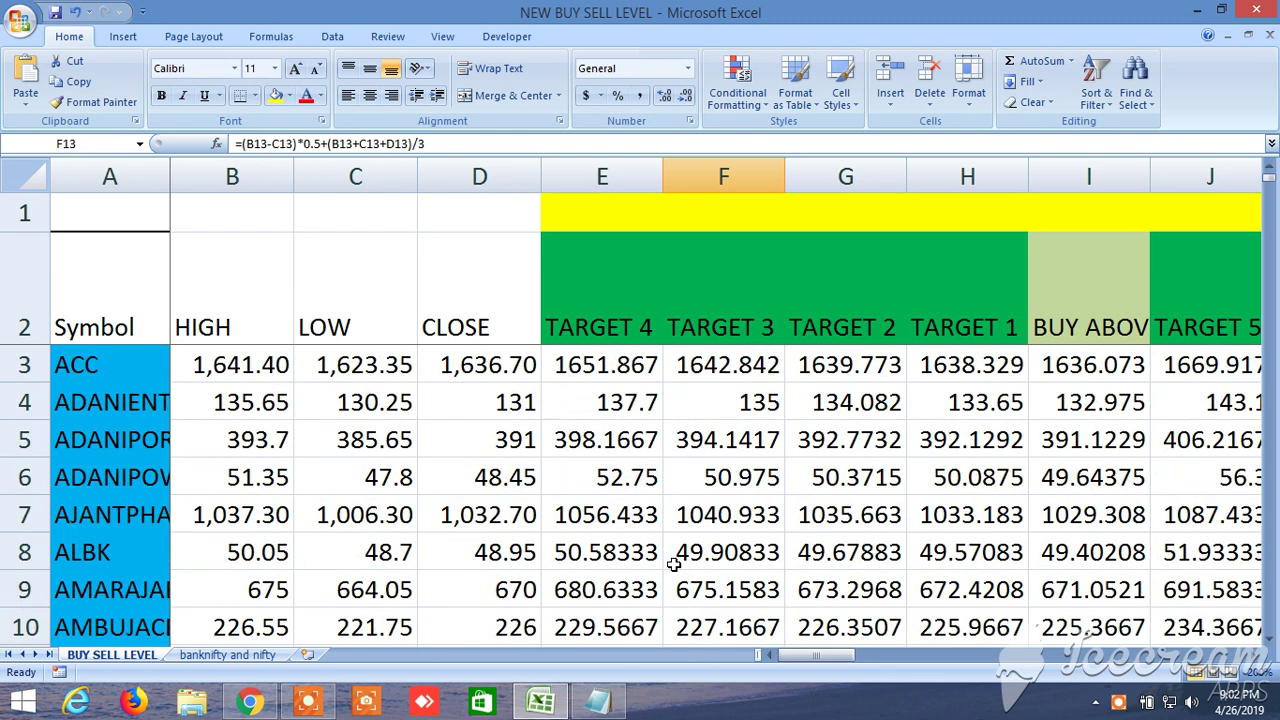
Turn on filtering for the header row 2 of the BUY SELL LEVEL sheet
click(25, 290)
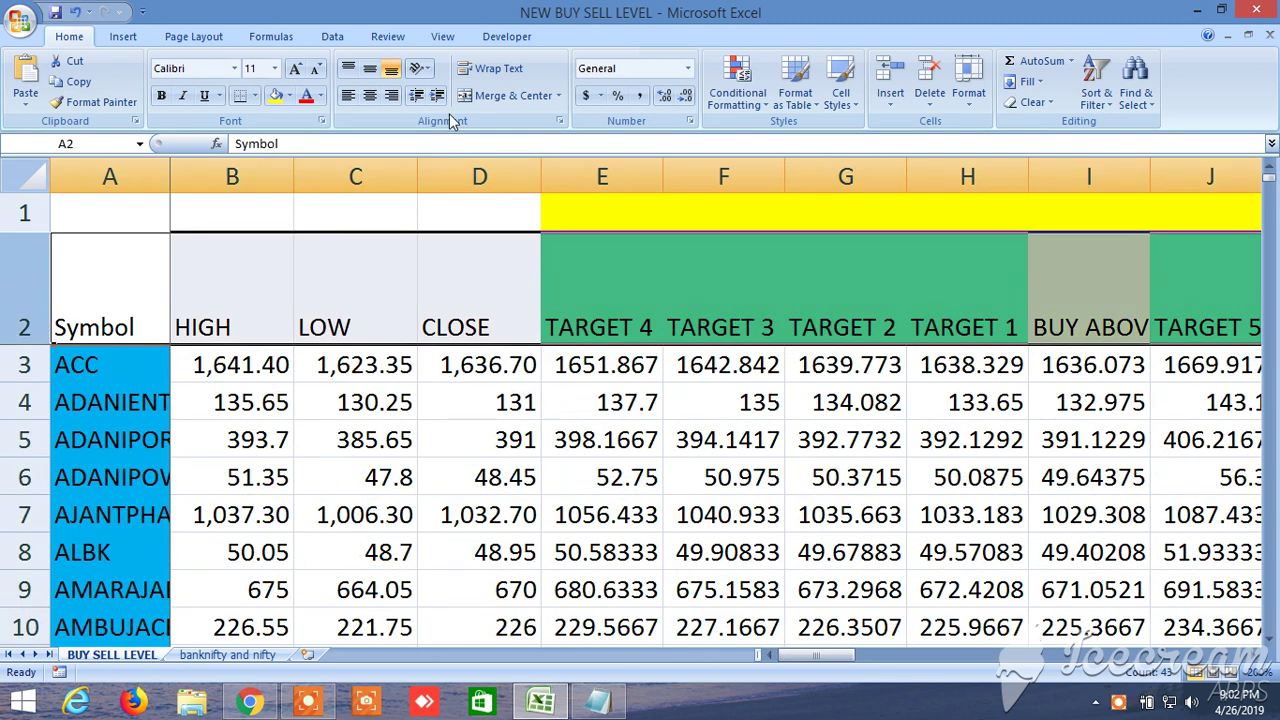
click(331, 36)
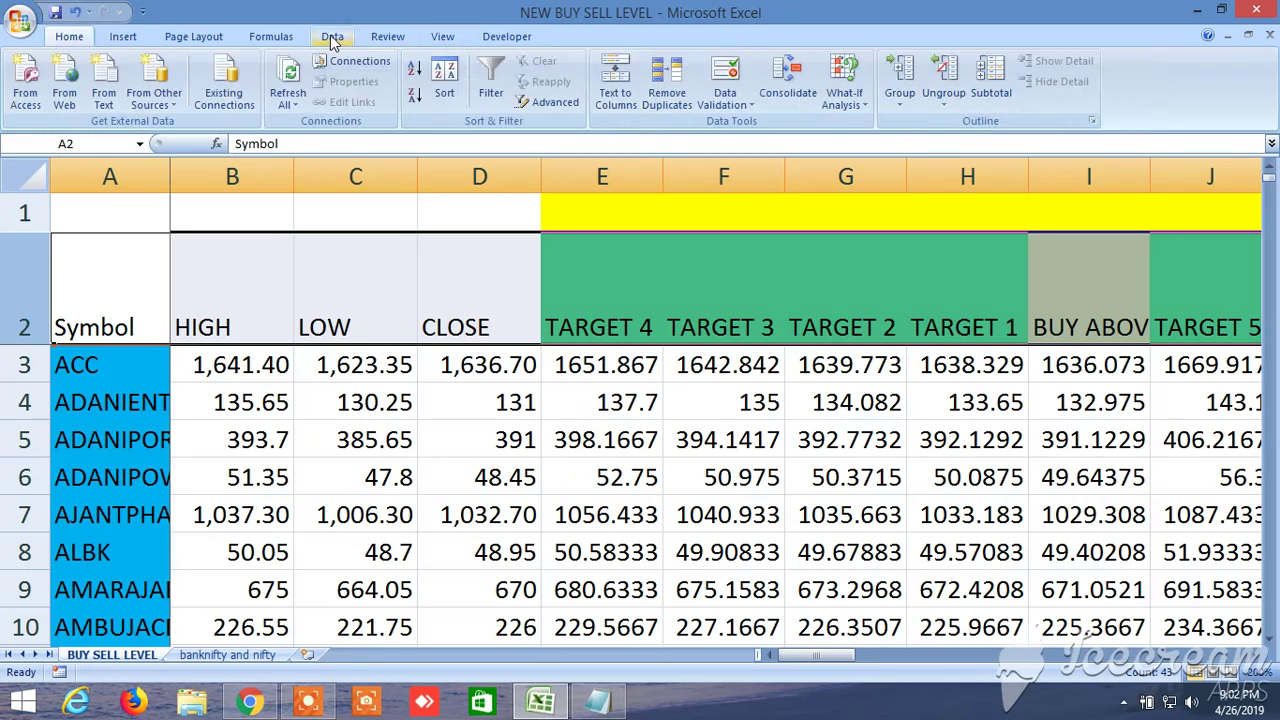
click(490, 68)
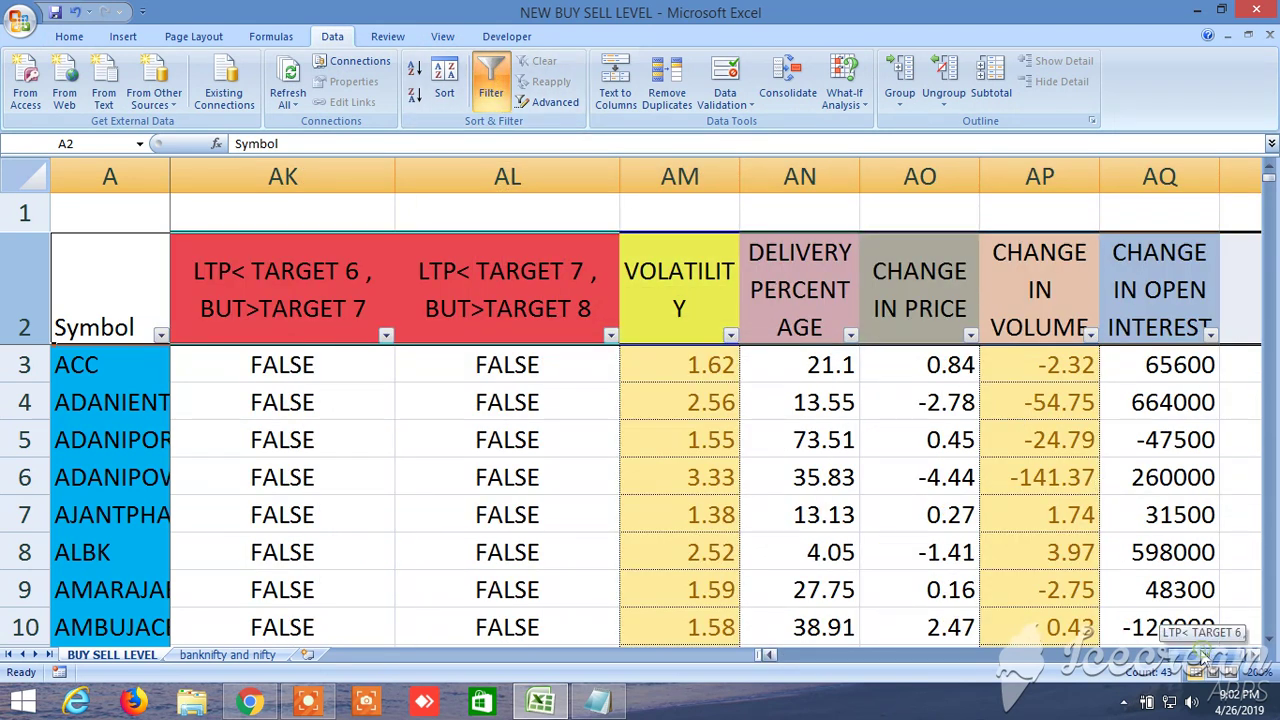
Filter the CLOSE column to show only rows with values greater than 100
drag(1205, 655, 736, 655)
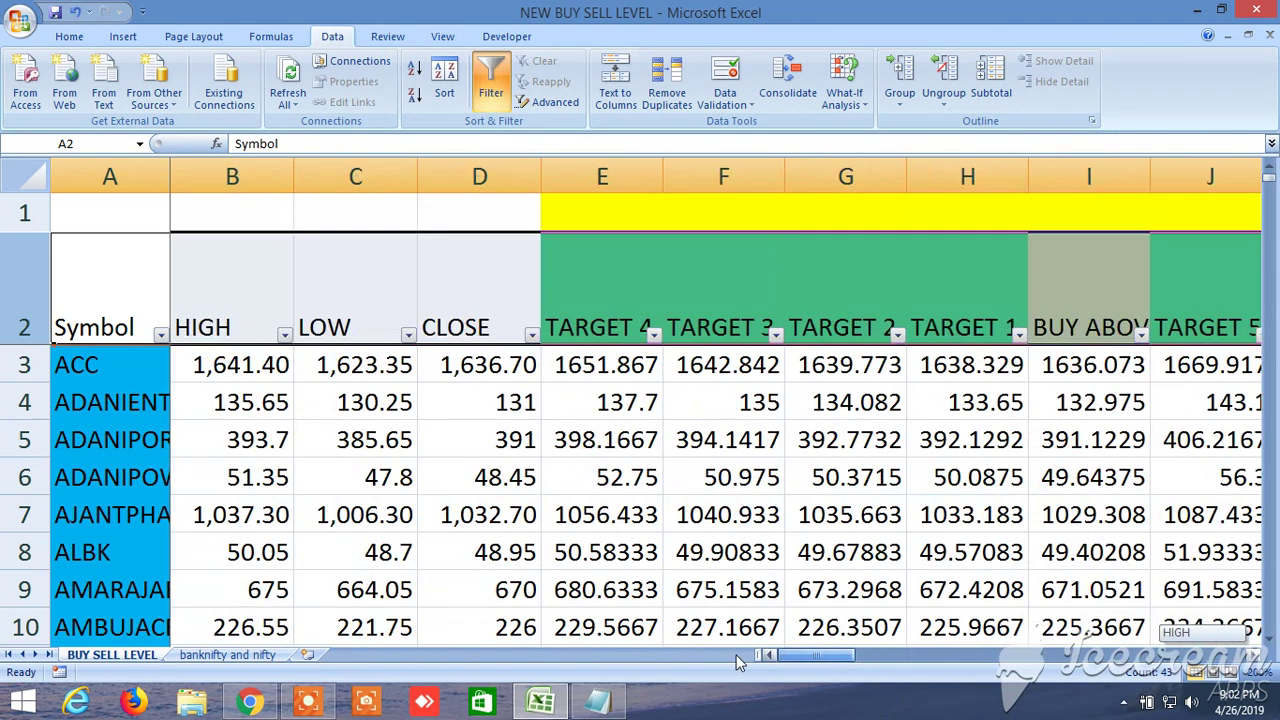
click(531, 336)
mouse_move(482, 462)
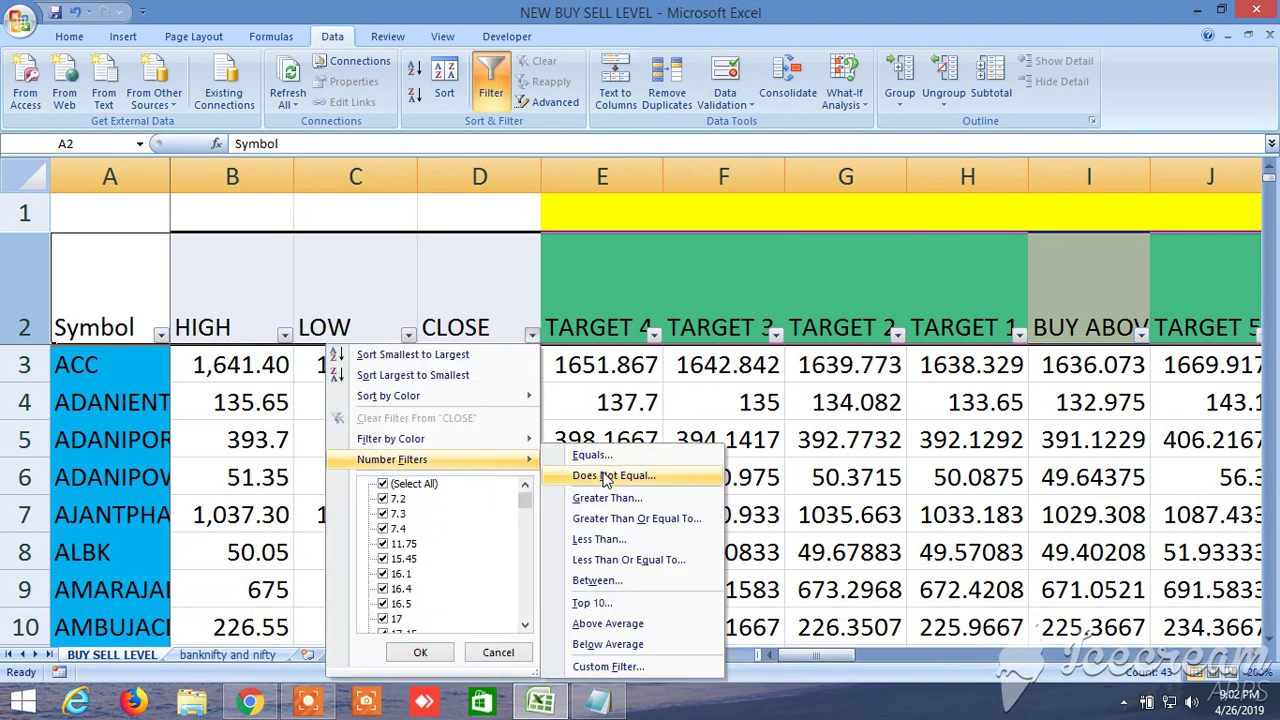
click(610, 498)
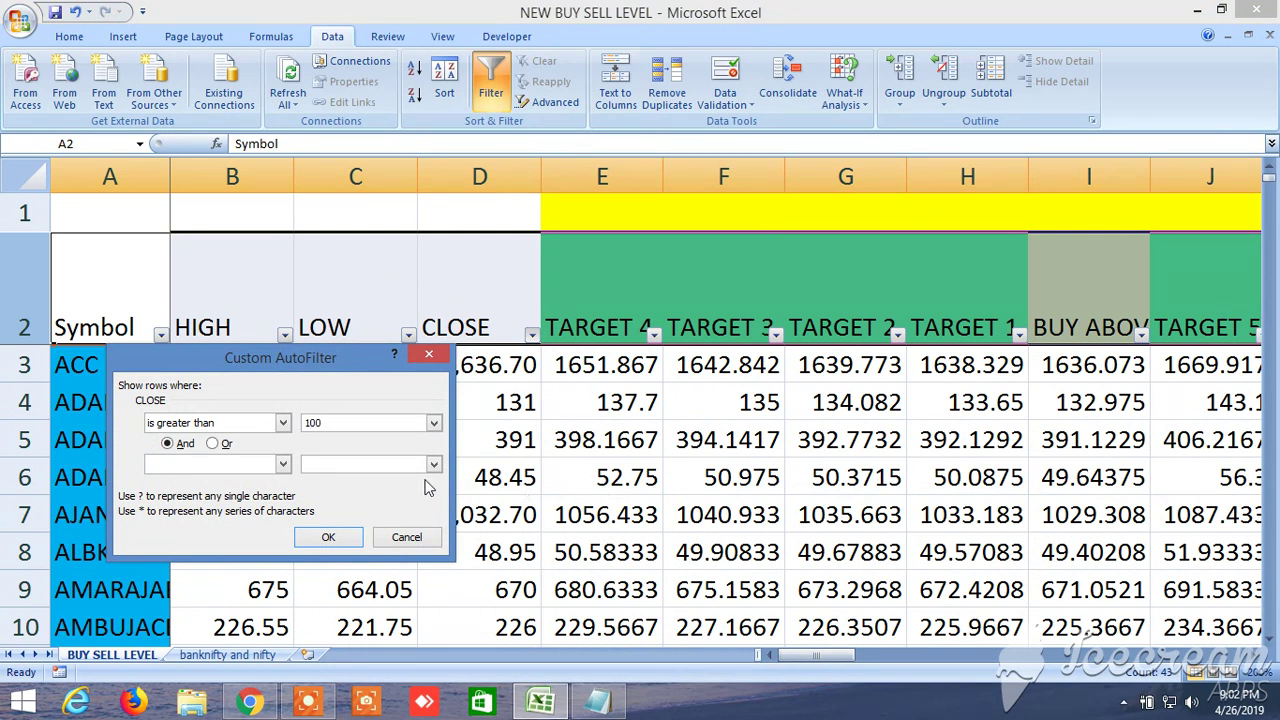
click(337, 539)
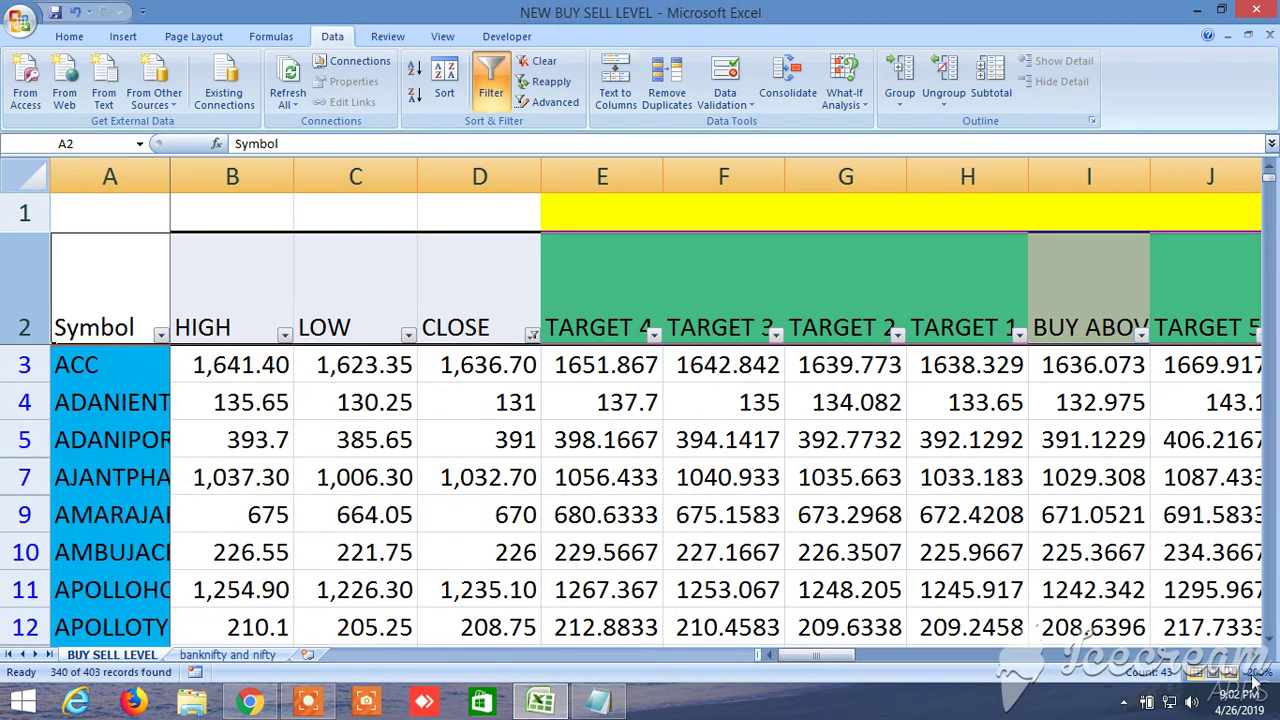
Filter the VOLATILITY column to show only rows with values greater than 2
drag(1254, 655, 1255, 658)
drag(768, 656, 772, 656)
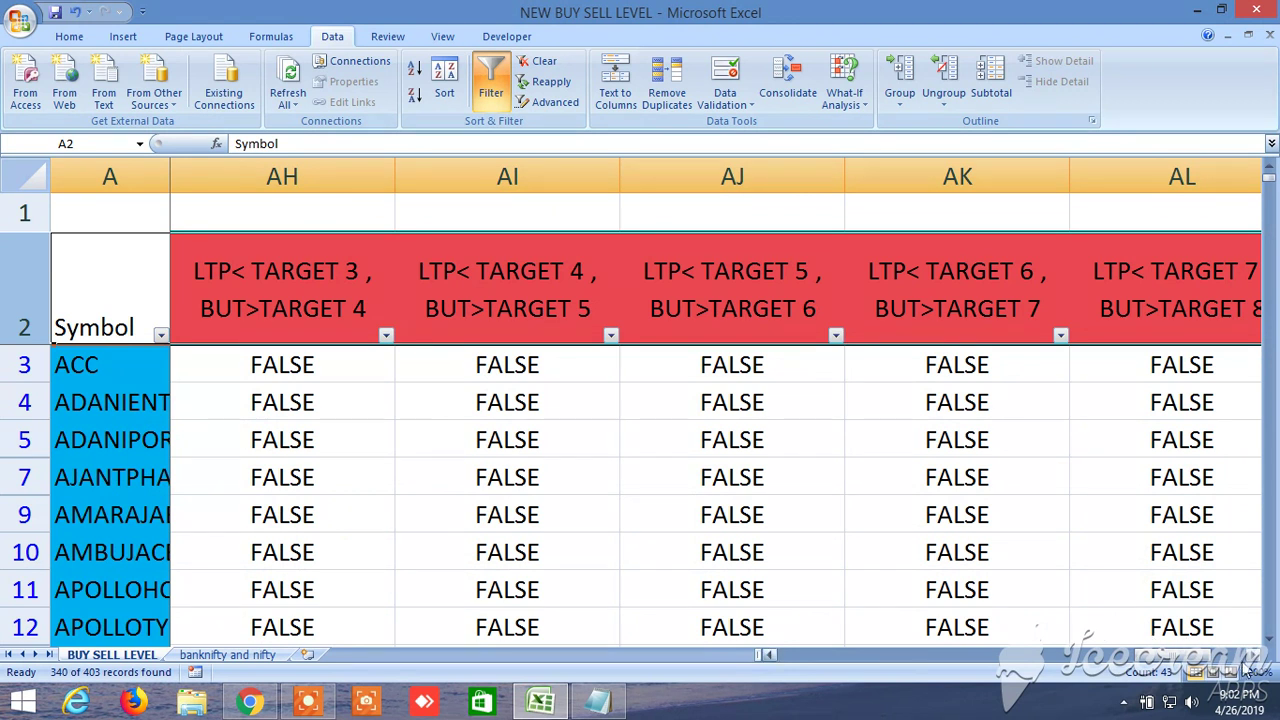
drag(1255, 656, 1255, 656)
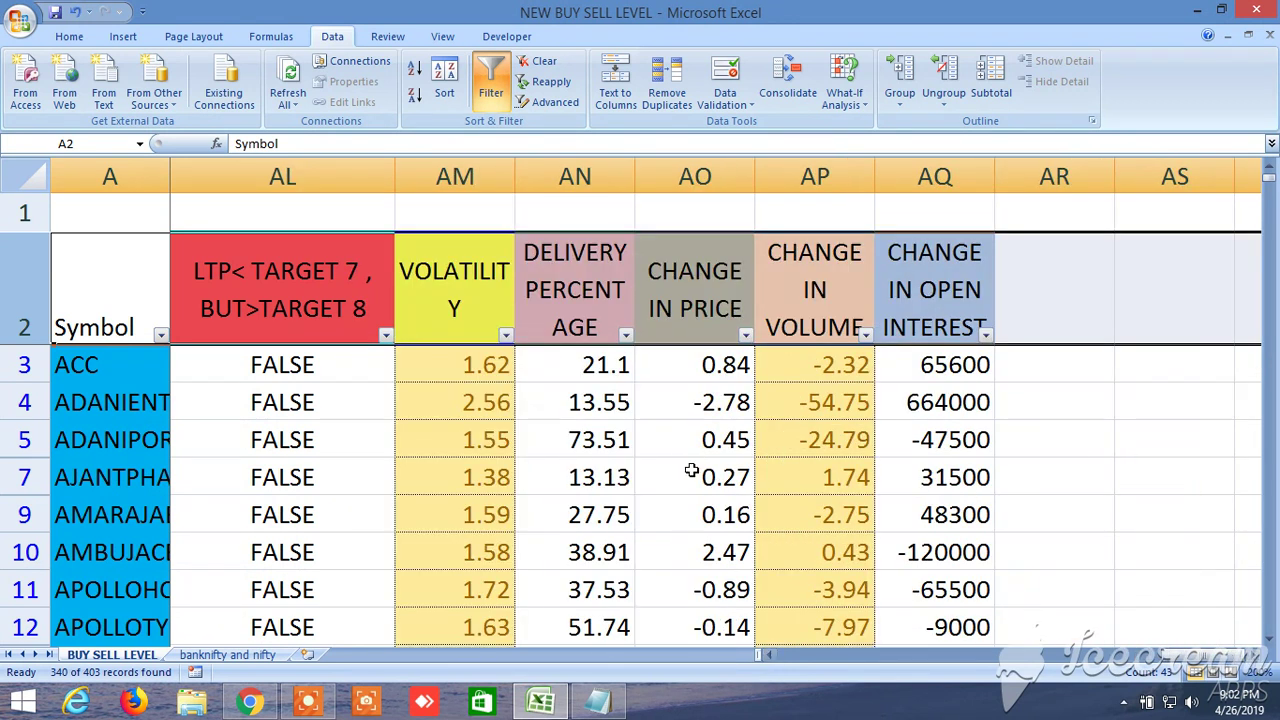
click(506, 336)
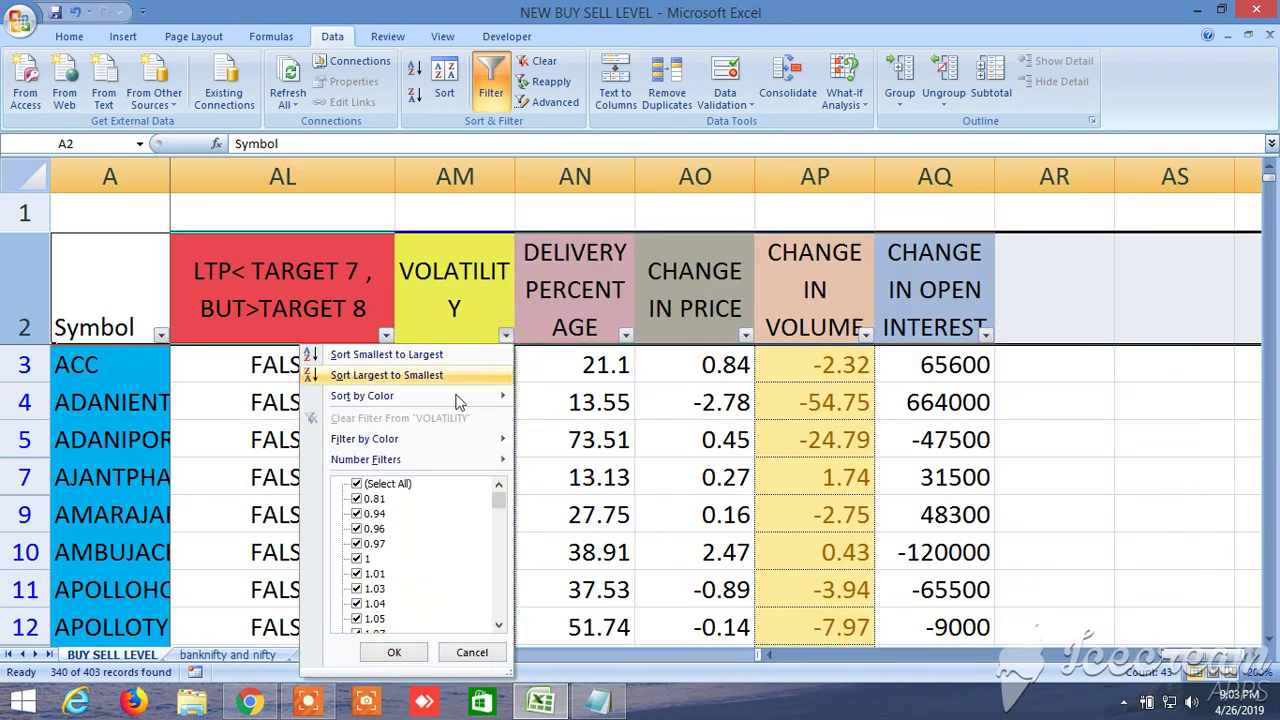
mouse_move(452, 462)
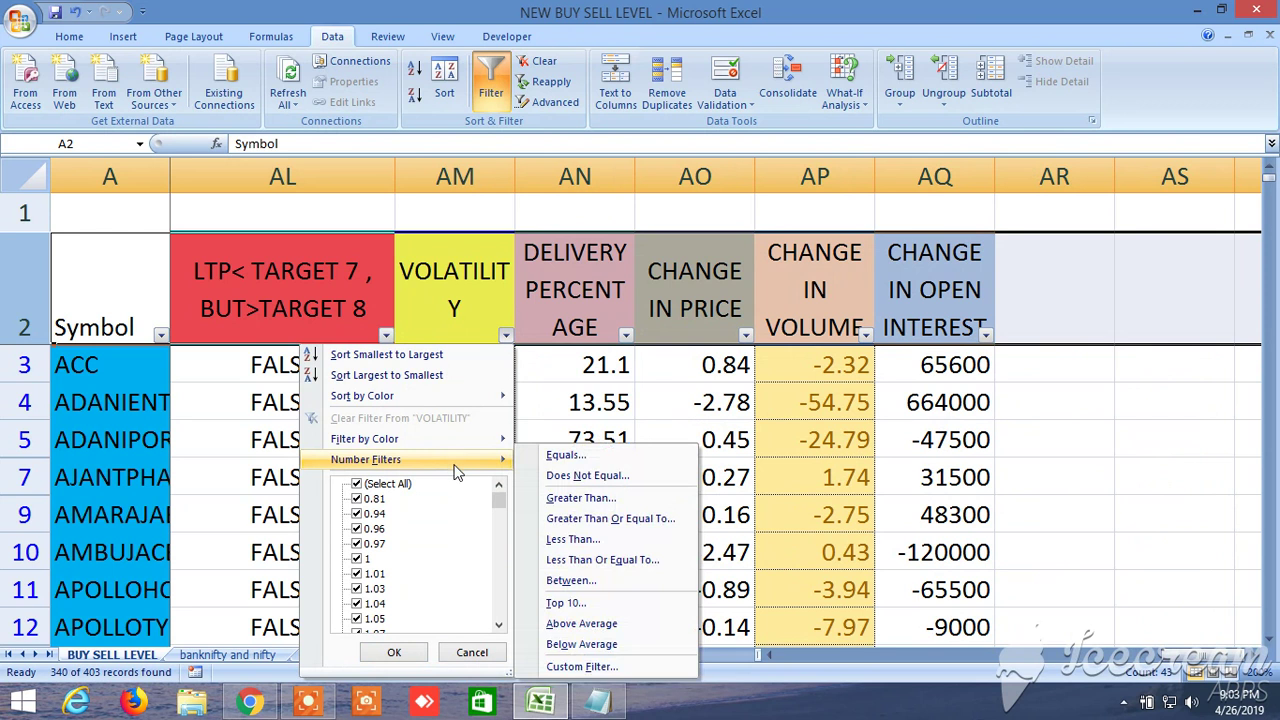
click(580, 498)
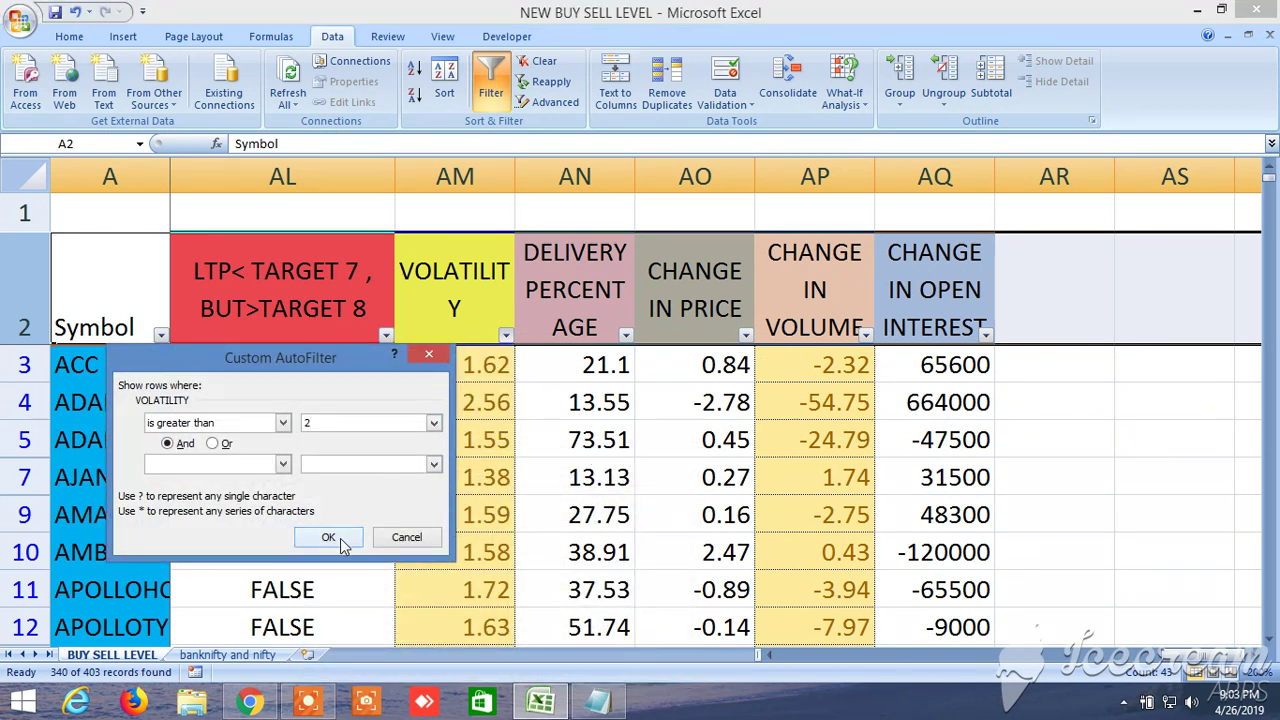
click(328, 537)
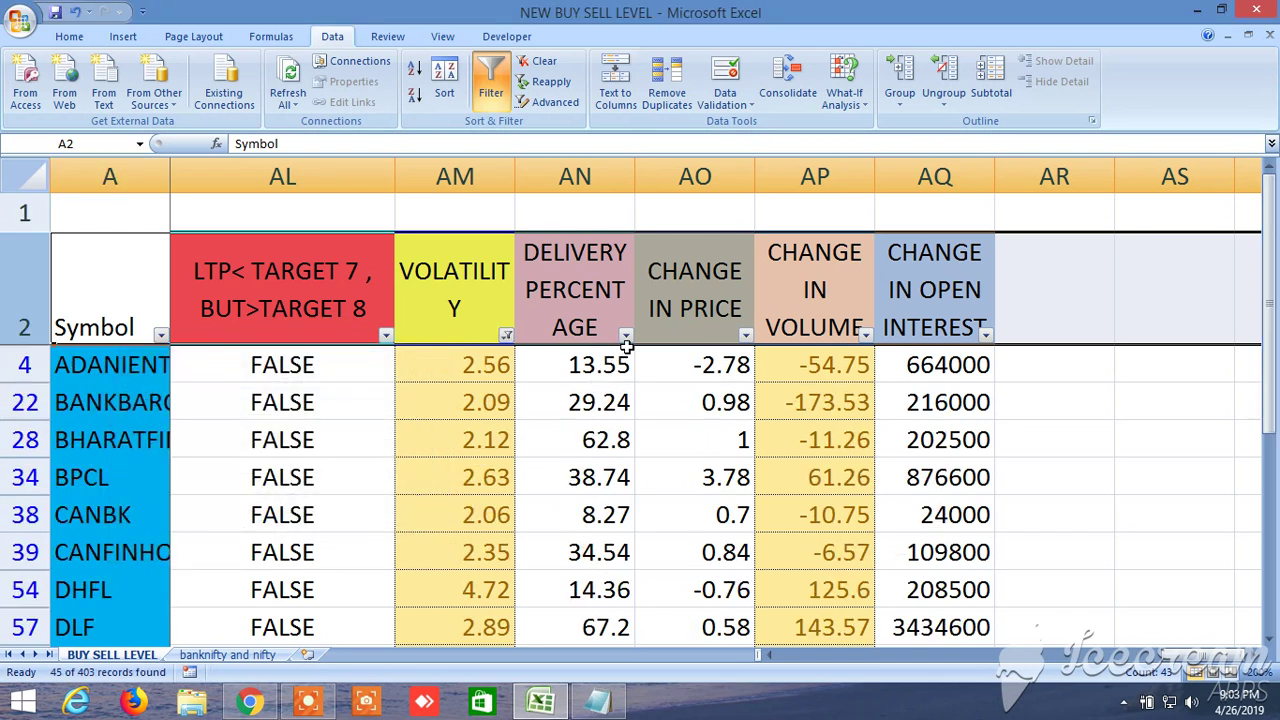
Filter the DELIVERY PERCENTAGE column to show only values less than or equal to 20
click(627, 336)
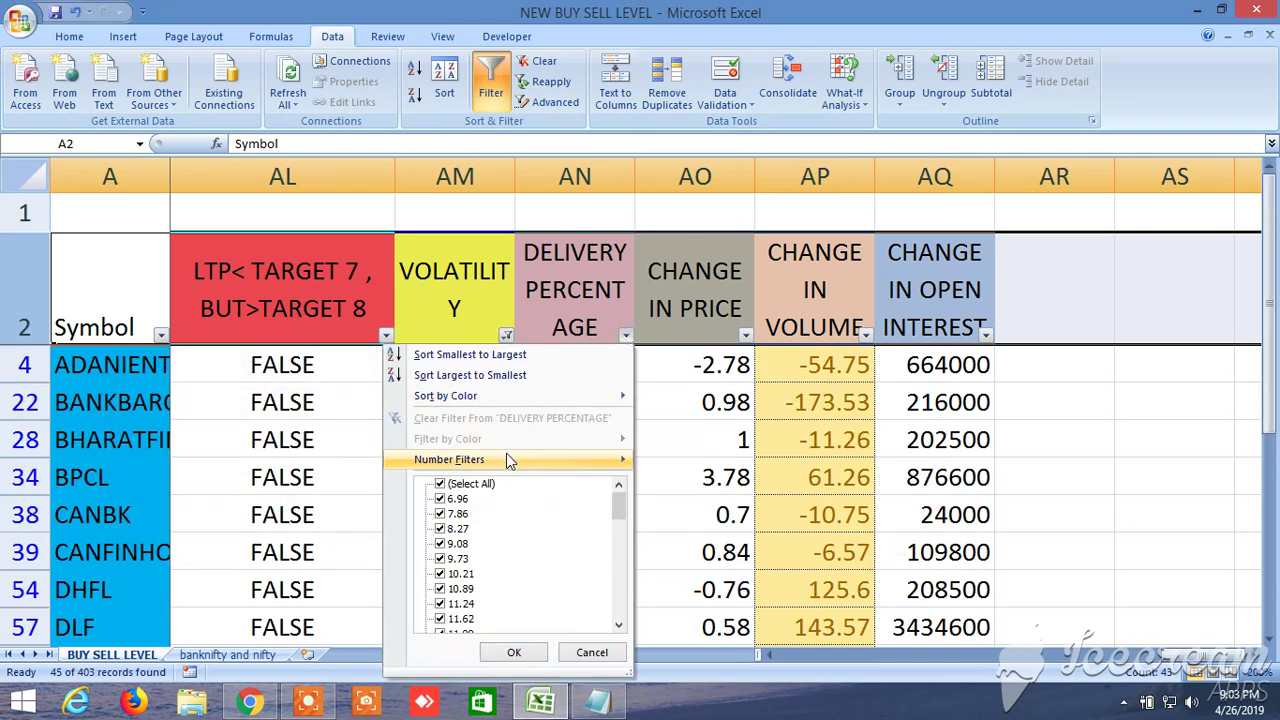
mouse_move(506, 458)
click(707, 562)
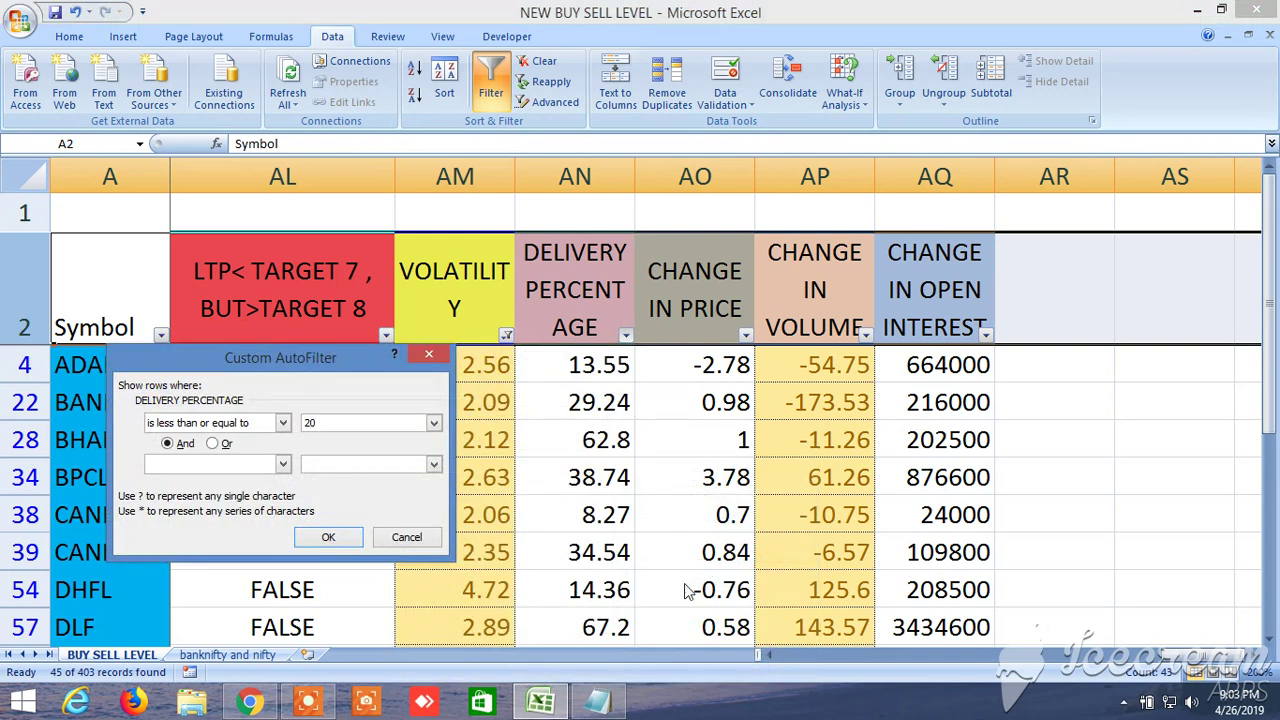
click(330, 537)
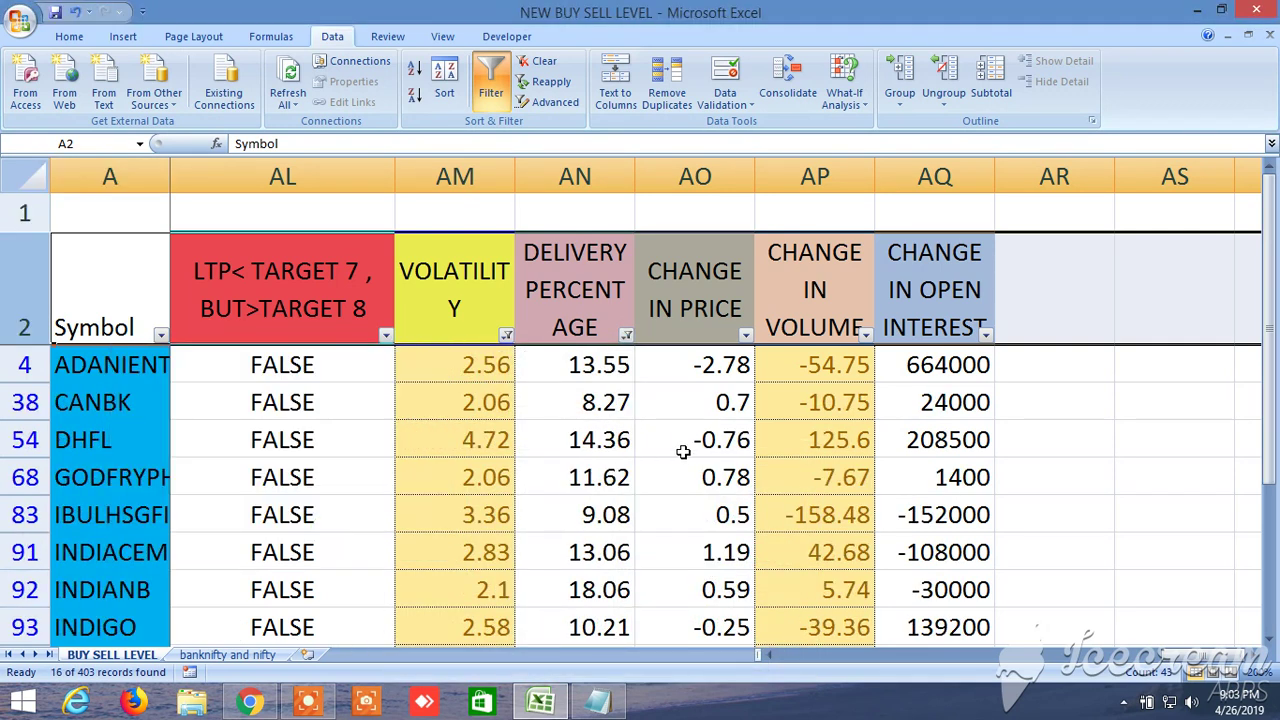
Filter the CHANGE IN PRICE column to show only rows with values greater than 0
scroll(697, 440, down, 3)
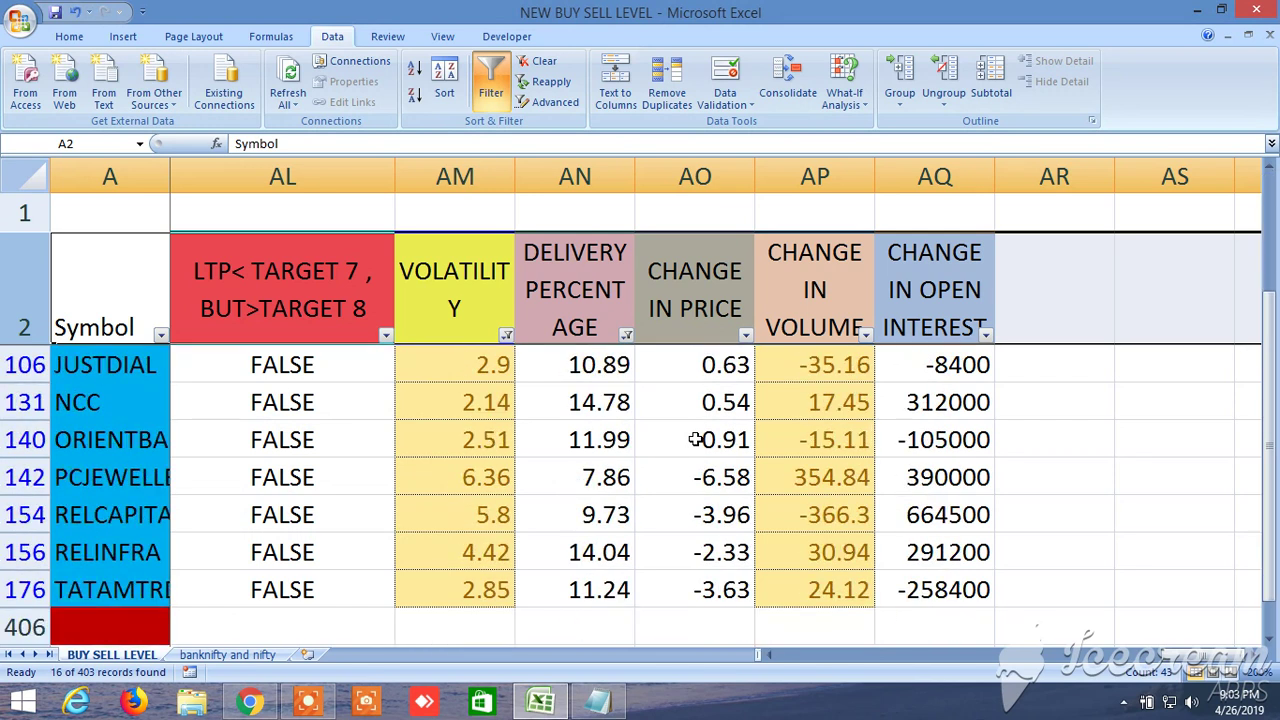
scroll(697, 440, up, 3)
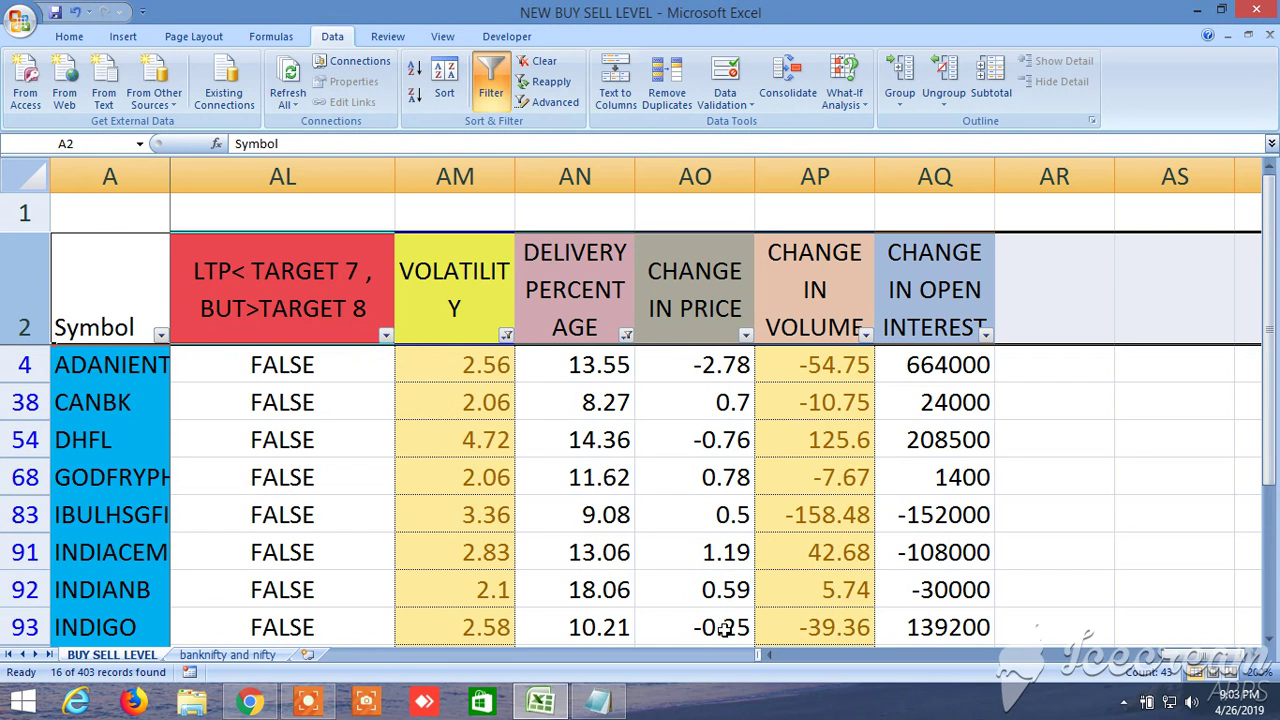
click(747, 336)
mouse_move(615, 457)
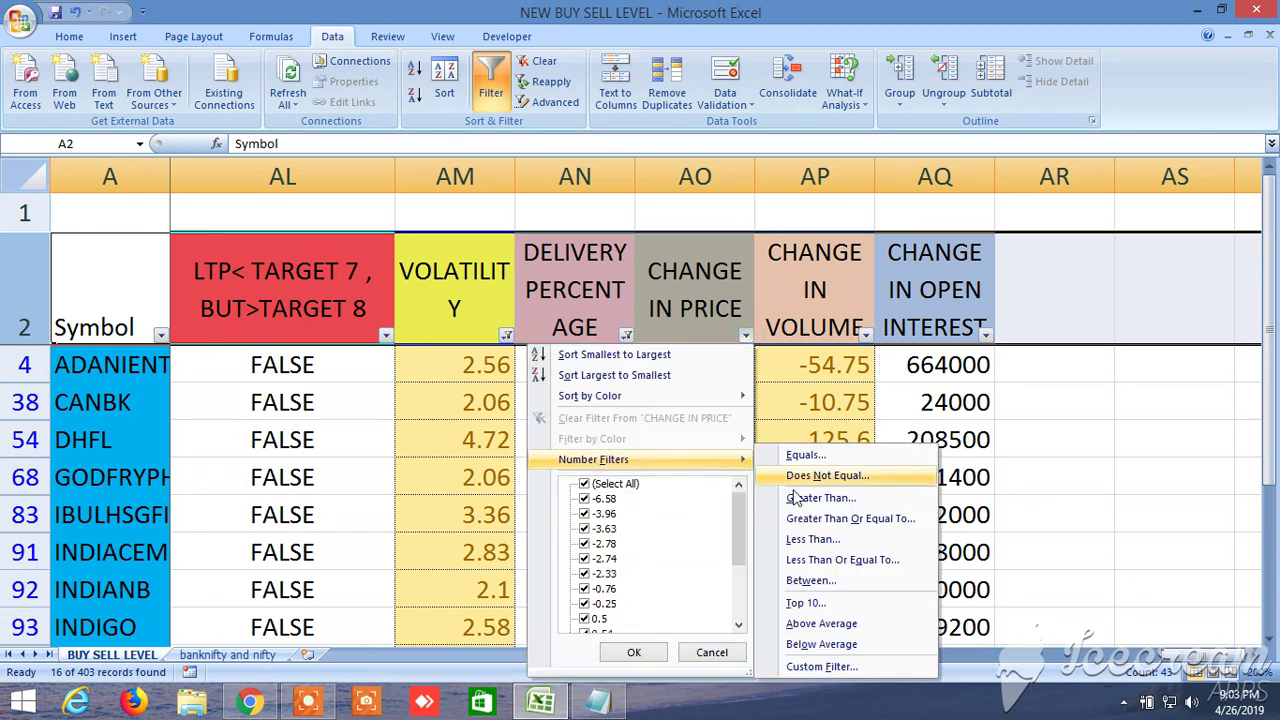
click(815, 500)
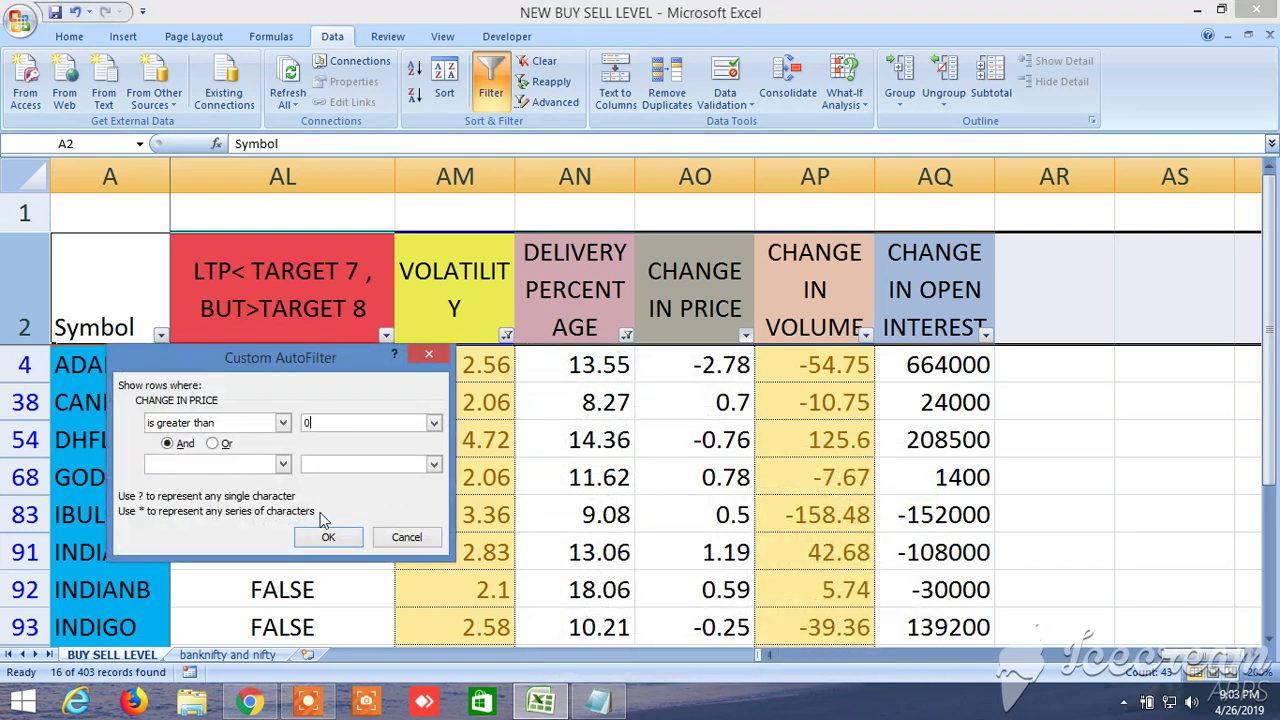
click(328, 537)
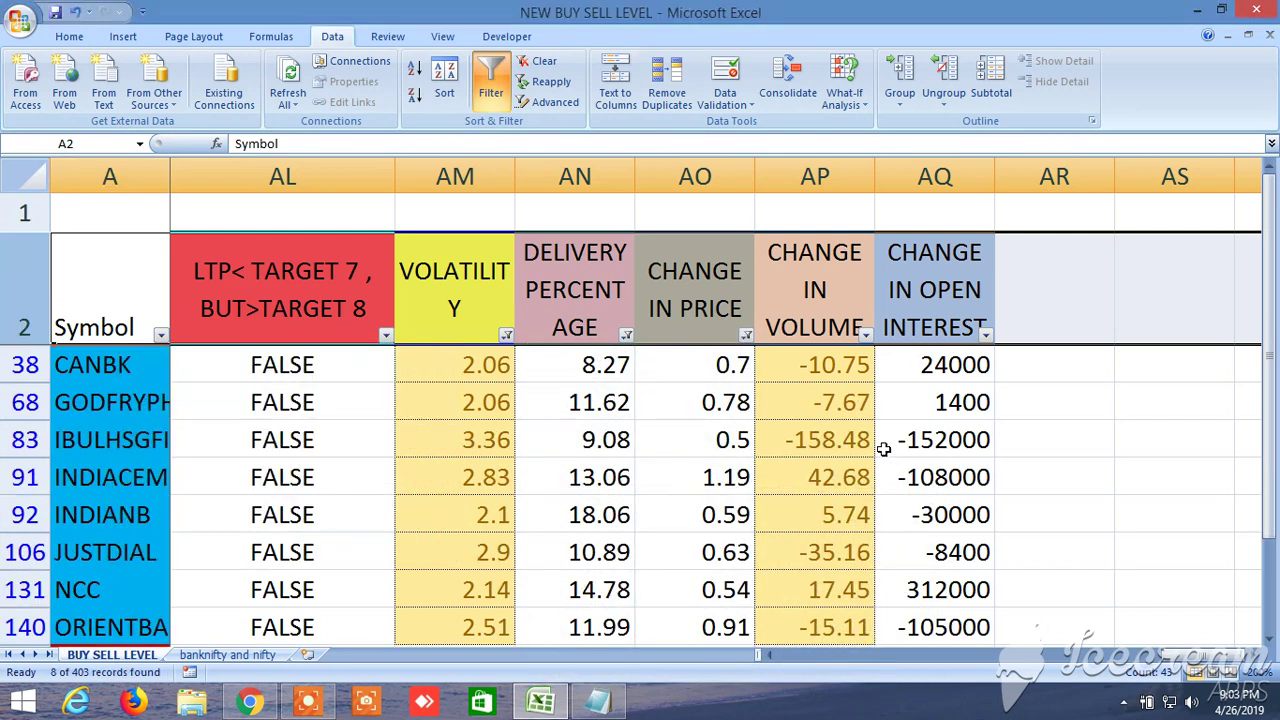
Filter the CHANGE IN VOLUME column to show only rows with values greater than 0
scroll(884, 449, down, 1)
scroll(884, 449, up, 2)
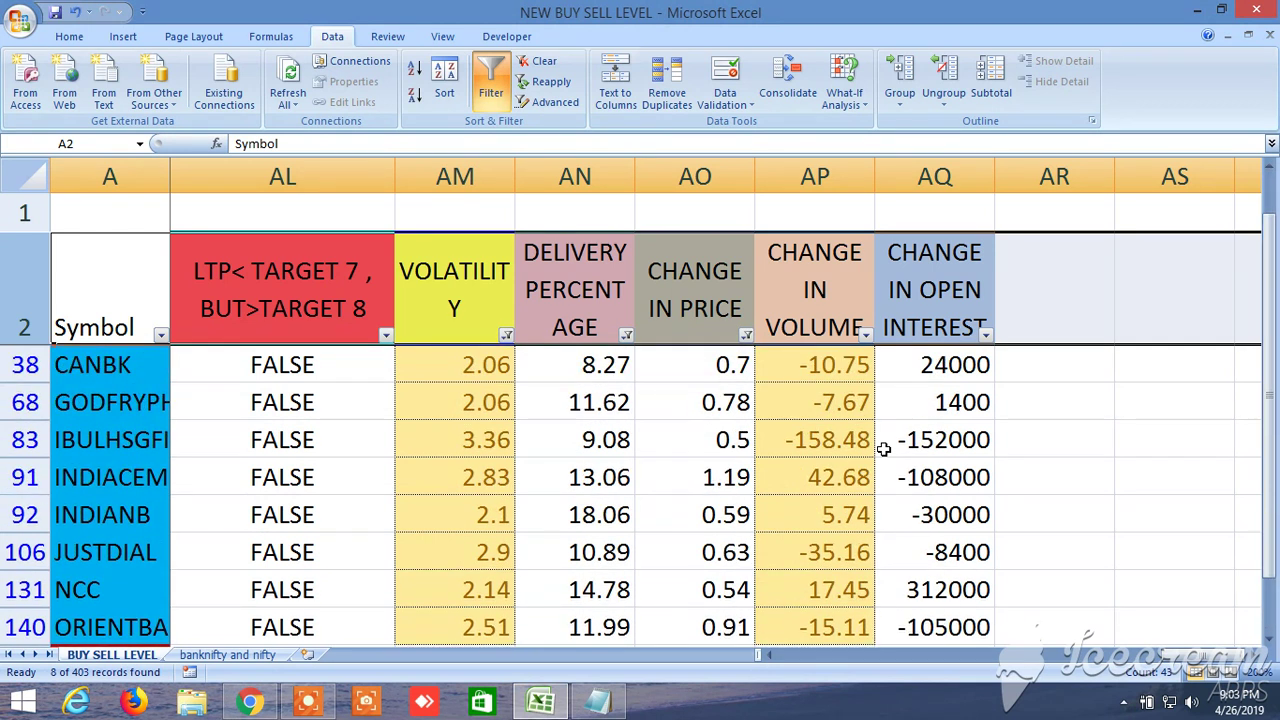
click(866, 336)
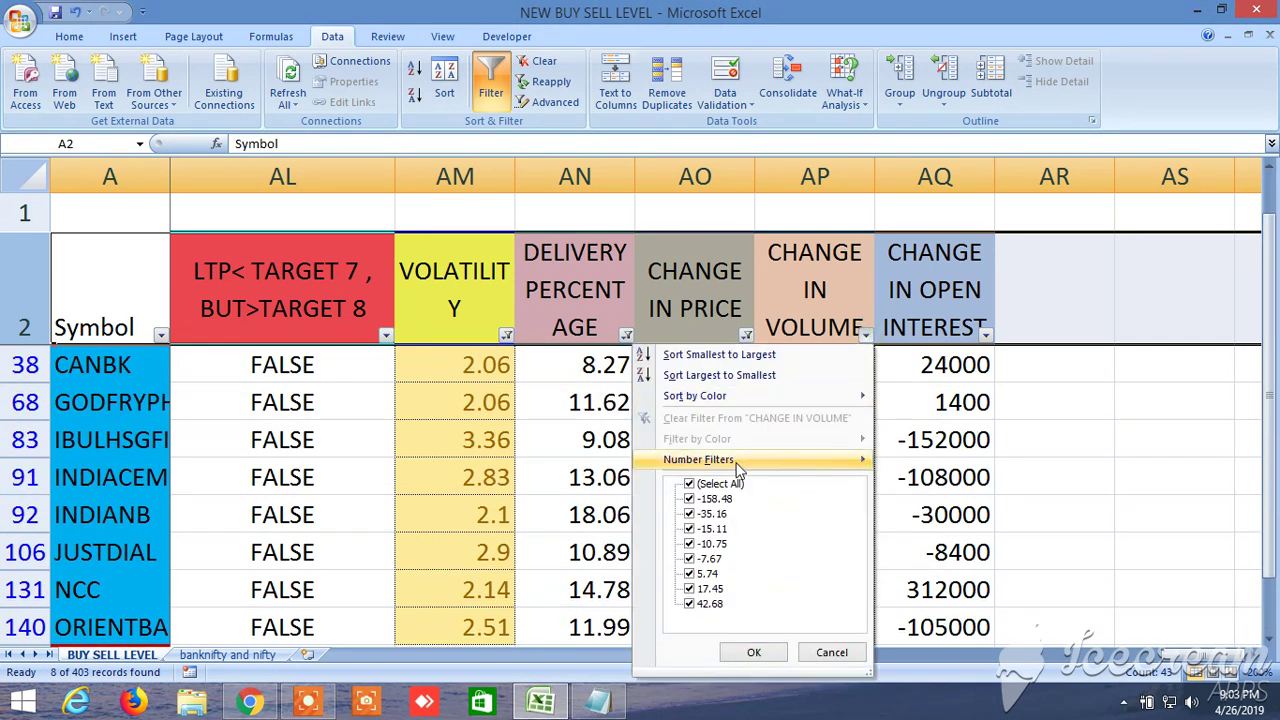
mouse_move(790, 462)
click(965, 499)
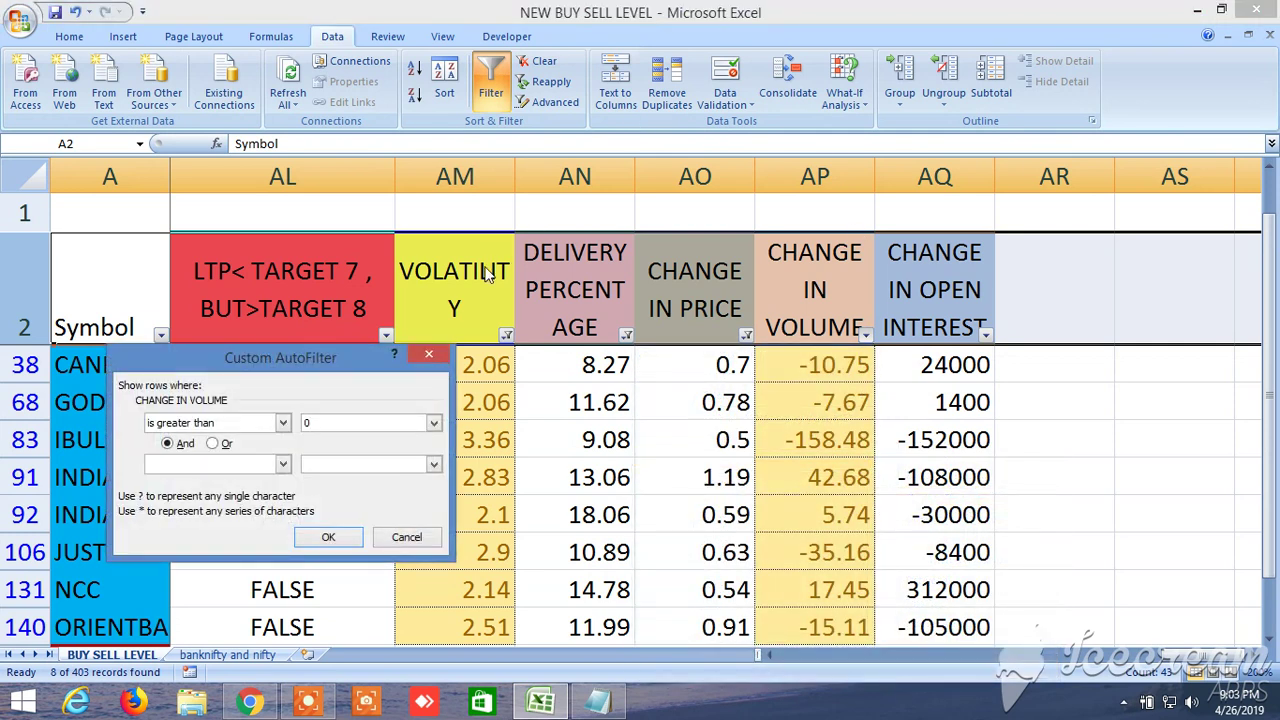
click(329, 537)
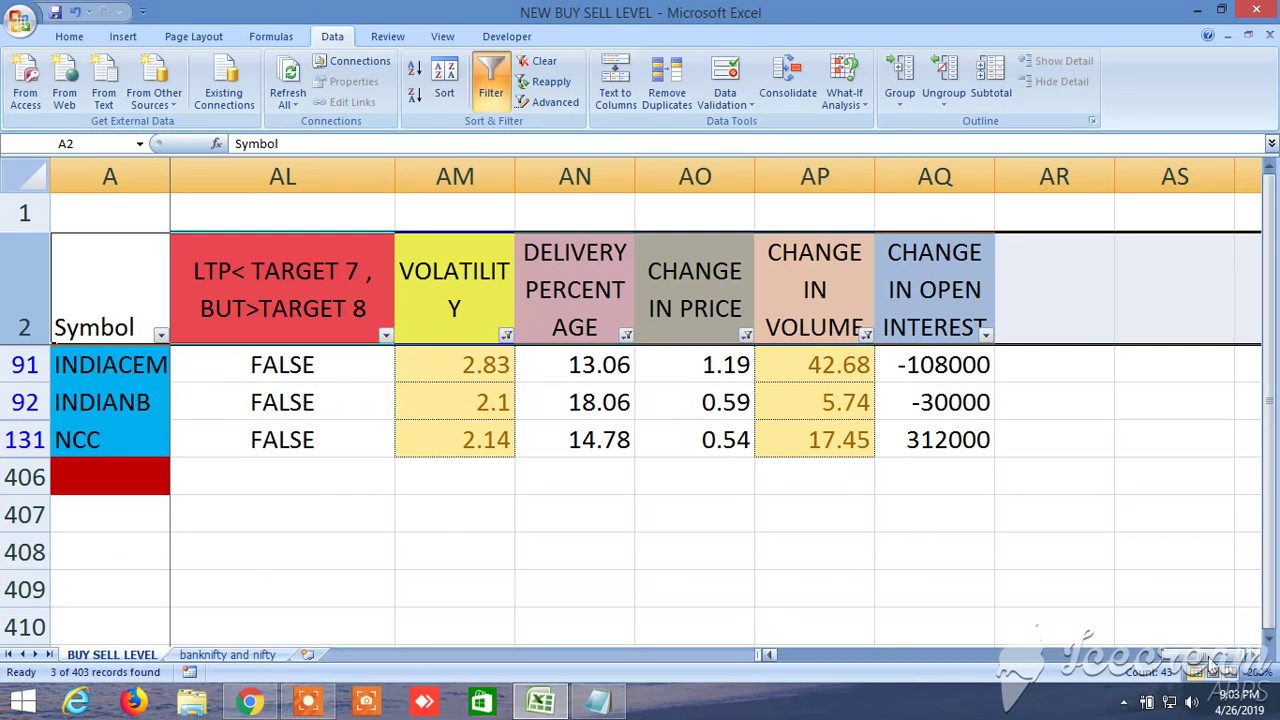
Examine the BUY ABOVE level and the green buy-side TARGET 1 to TARGET 4 columns for the filtered stocks
scroll(1176, 658, left, 1)
drag(1176, 658, 835, 660)
click(940, 258)
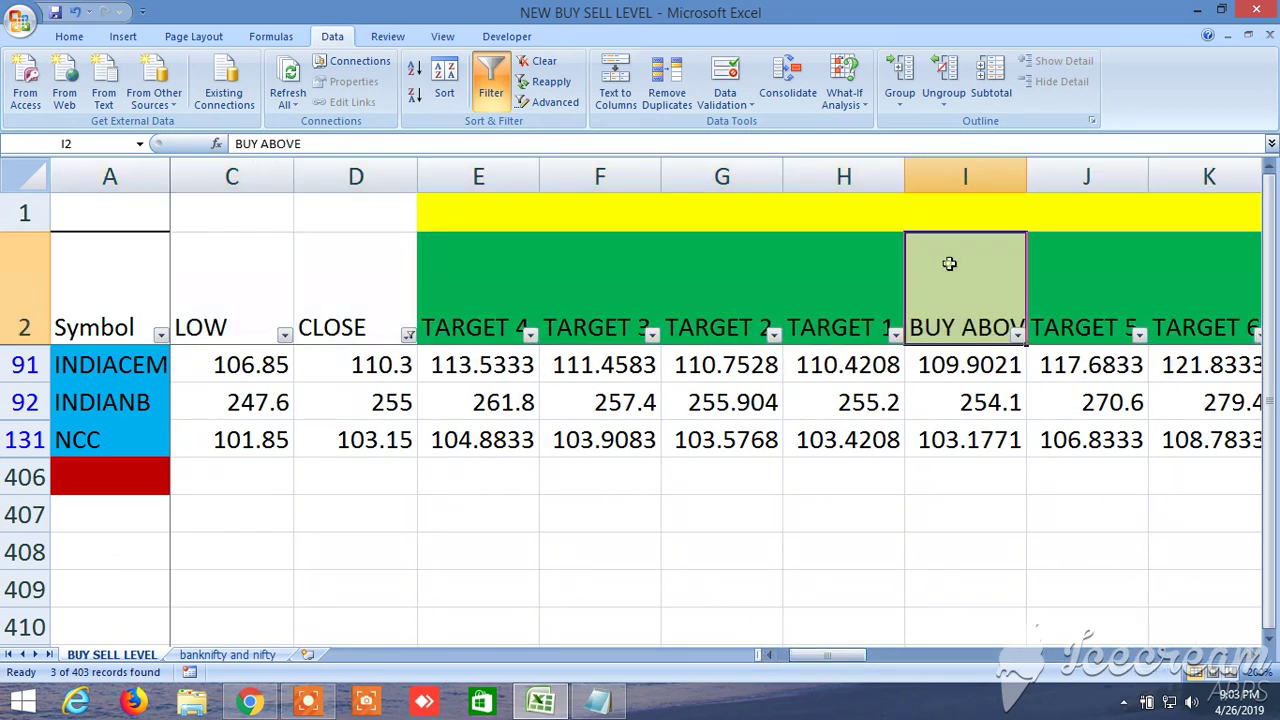
click(855, 310)
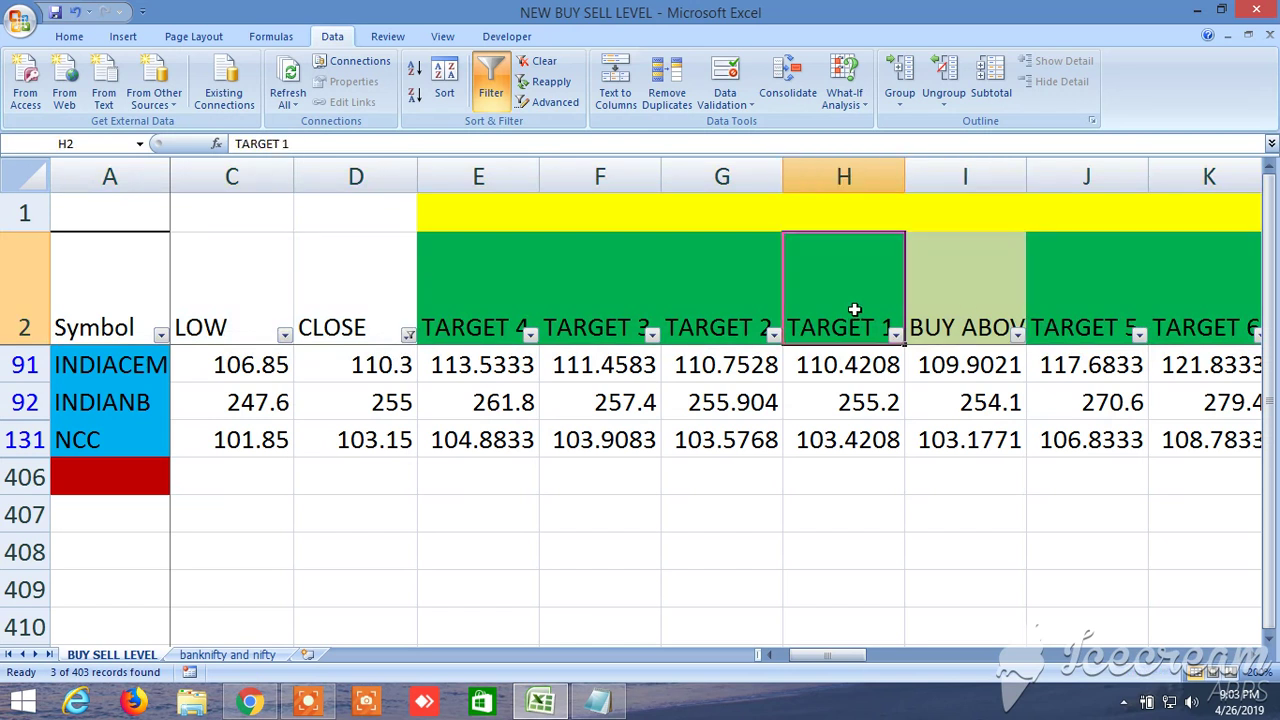
click(734, 292)
click(604, 282)
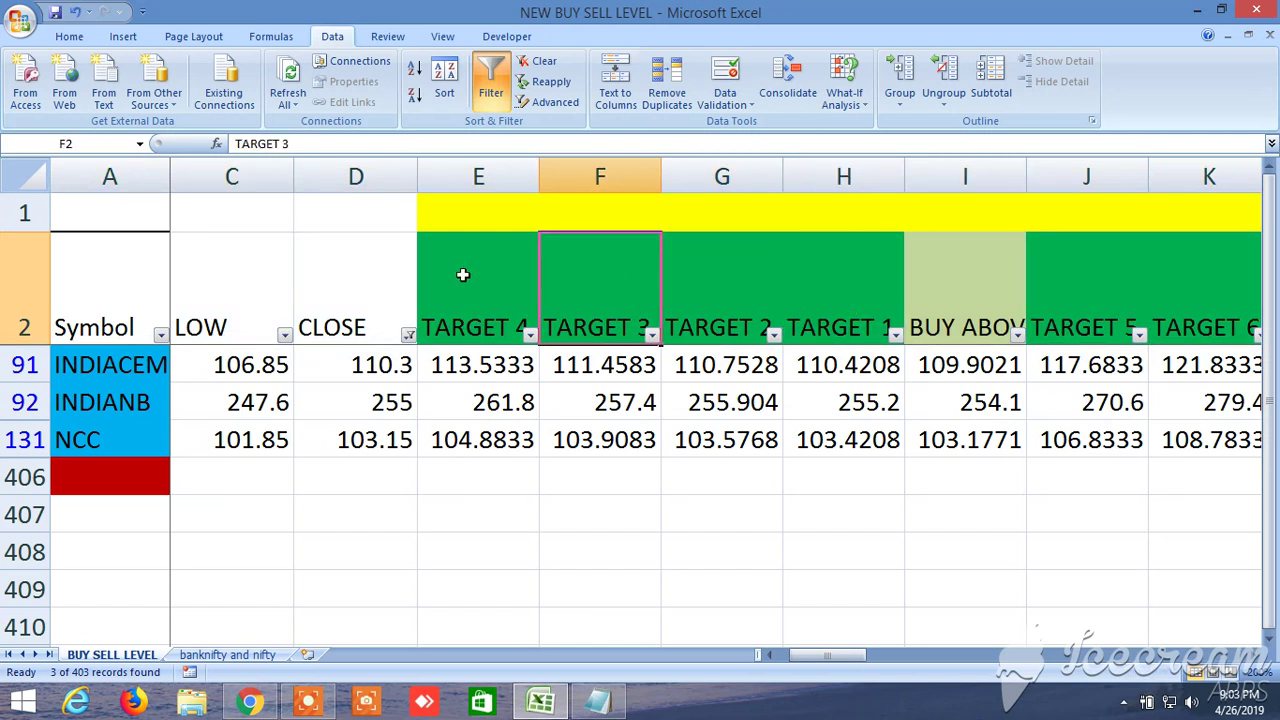
key(Left)
Examine the green buy-side TARGET 5 to TARGET 8 columns for the filtered stocks
click(1253, 655)
click(1253, 657)
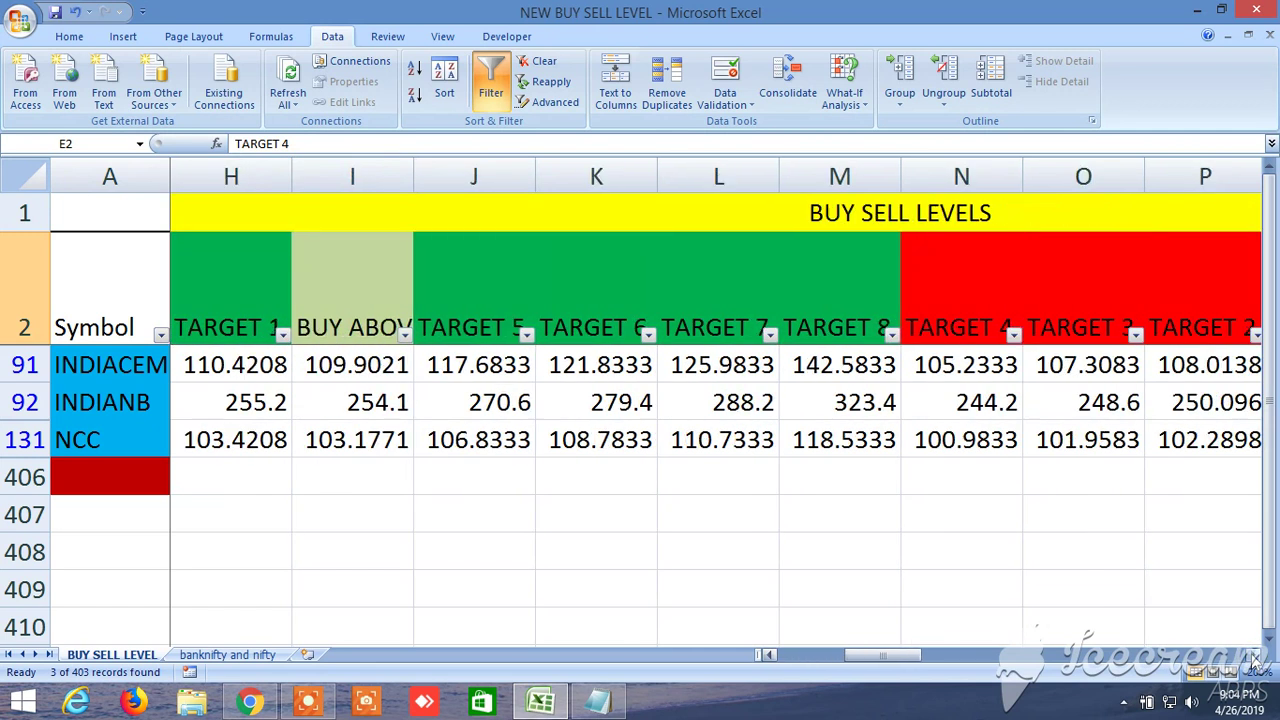
click(478, 294)
click(593, 297)
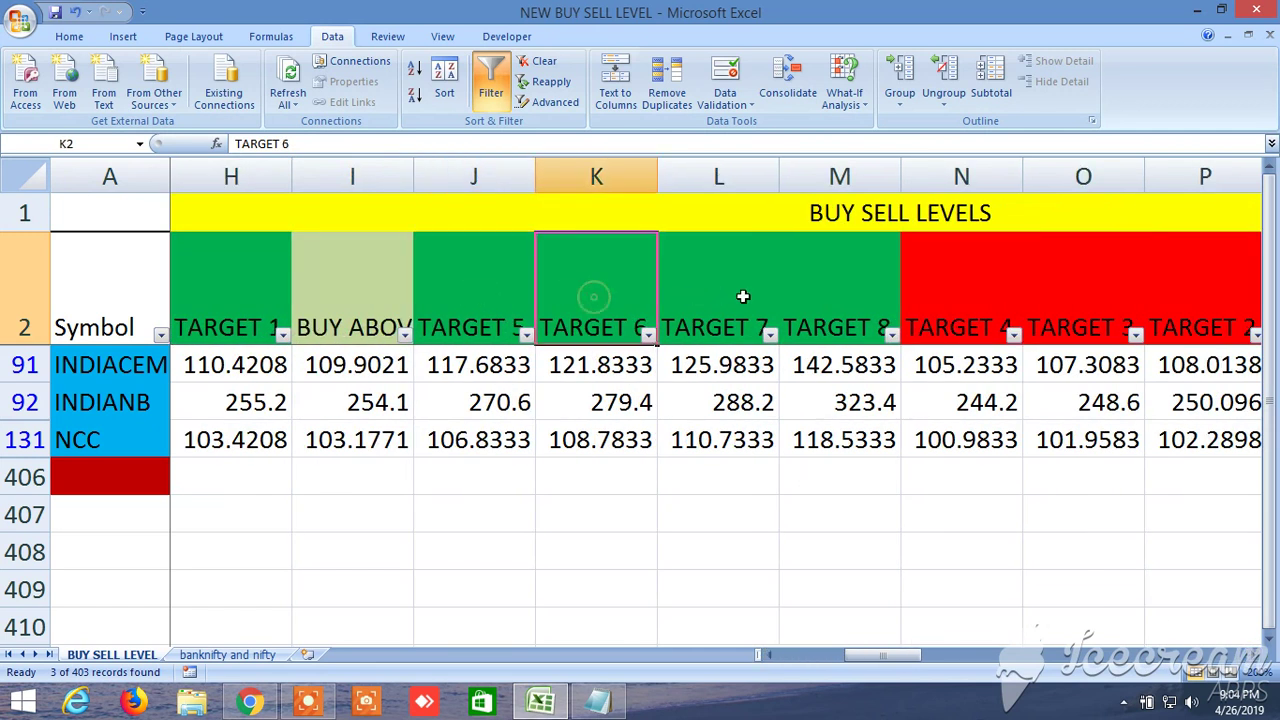
click(744, 295)
click(861, 298)
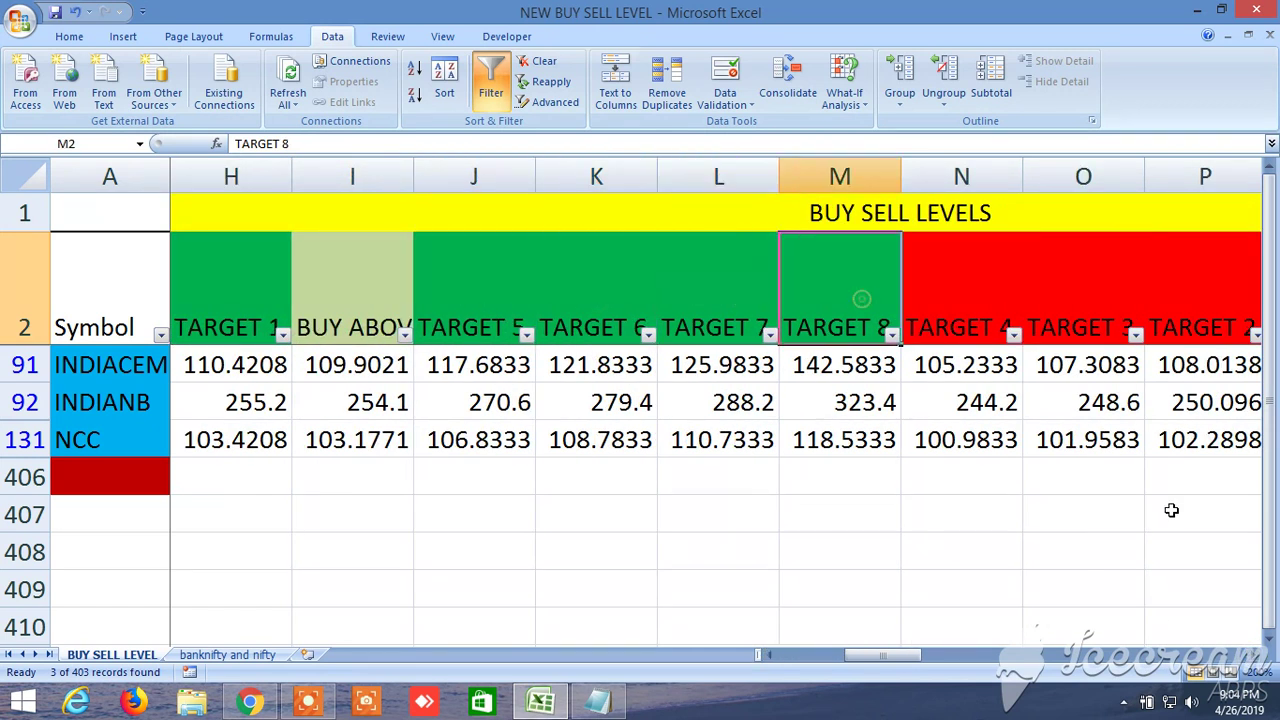
Examine the SELL BELOW level and the red sell-side TARGET 1 to TARGET 4 columns for the filtered stocks
click(1254, 656)
click(1254, 656)
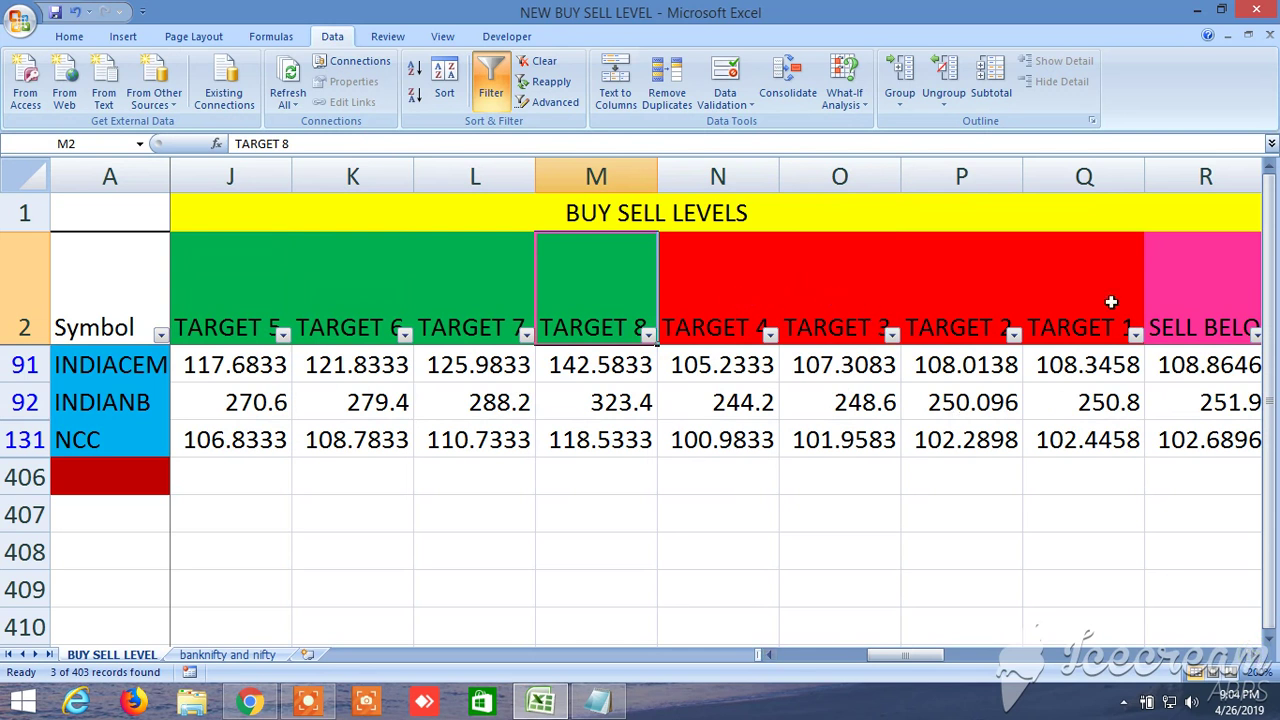
click(1219, 302)
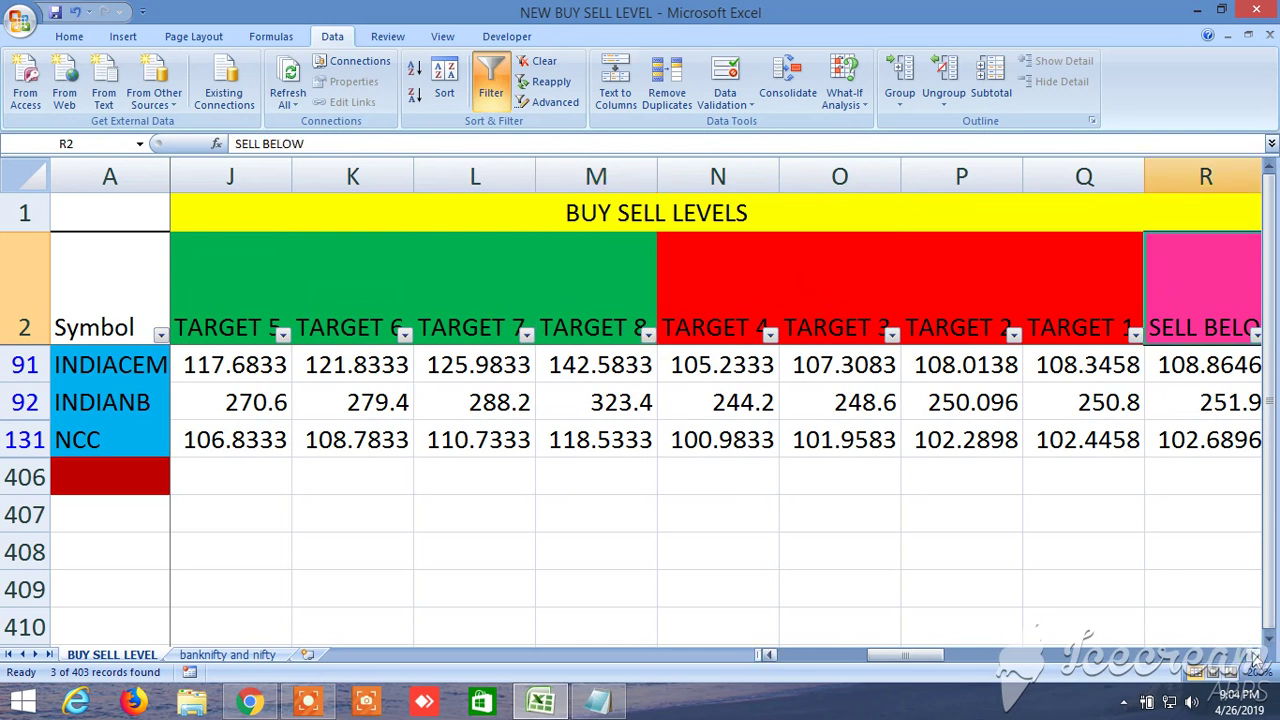
click(1255, 656)
click(1255, 656)
click(857, 297)
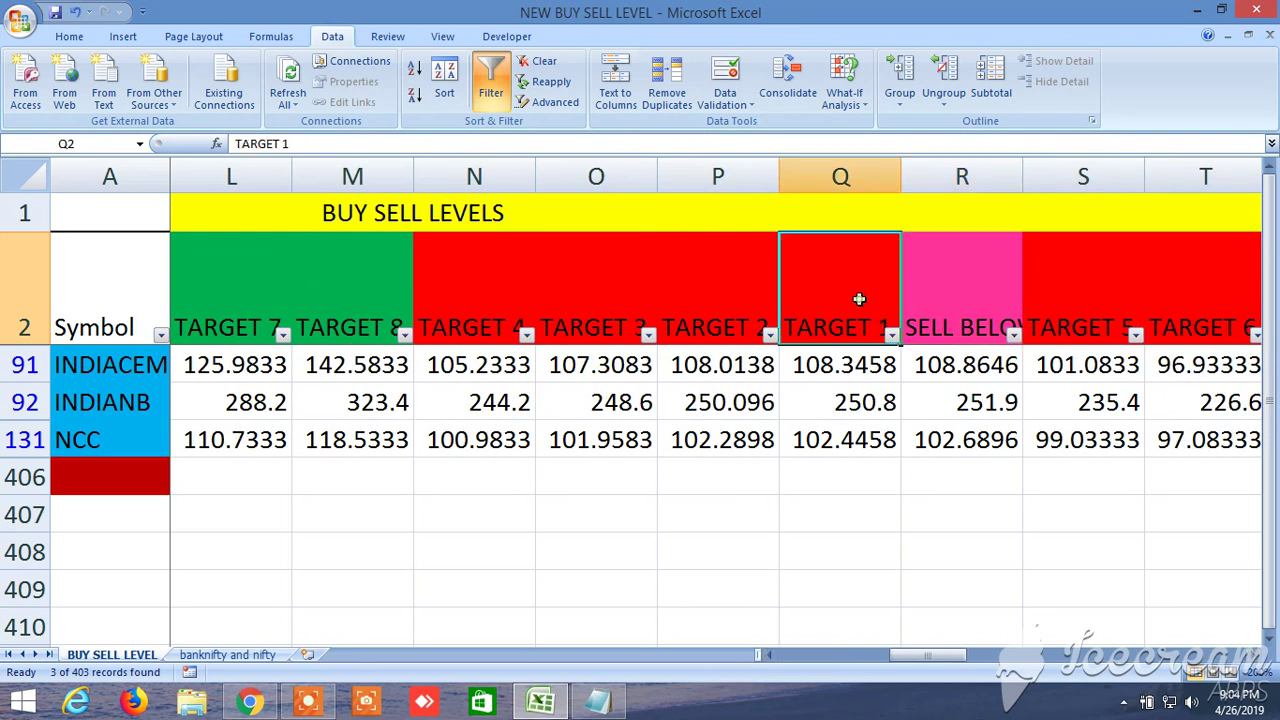
click(425, 282)
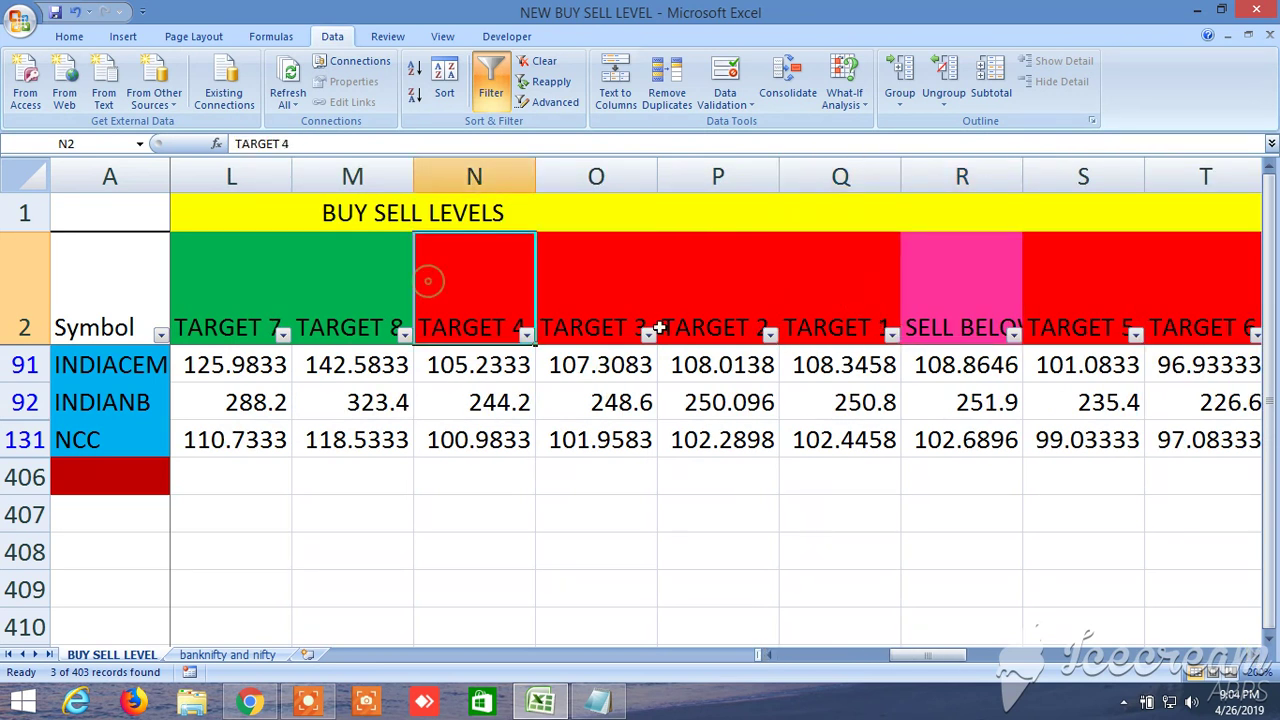
Examine the red sell-side TARGET 5 to TARGET 8 columns for the filtered stocks
click(1255, 656)
click(1255, 656)
click(851, 300)
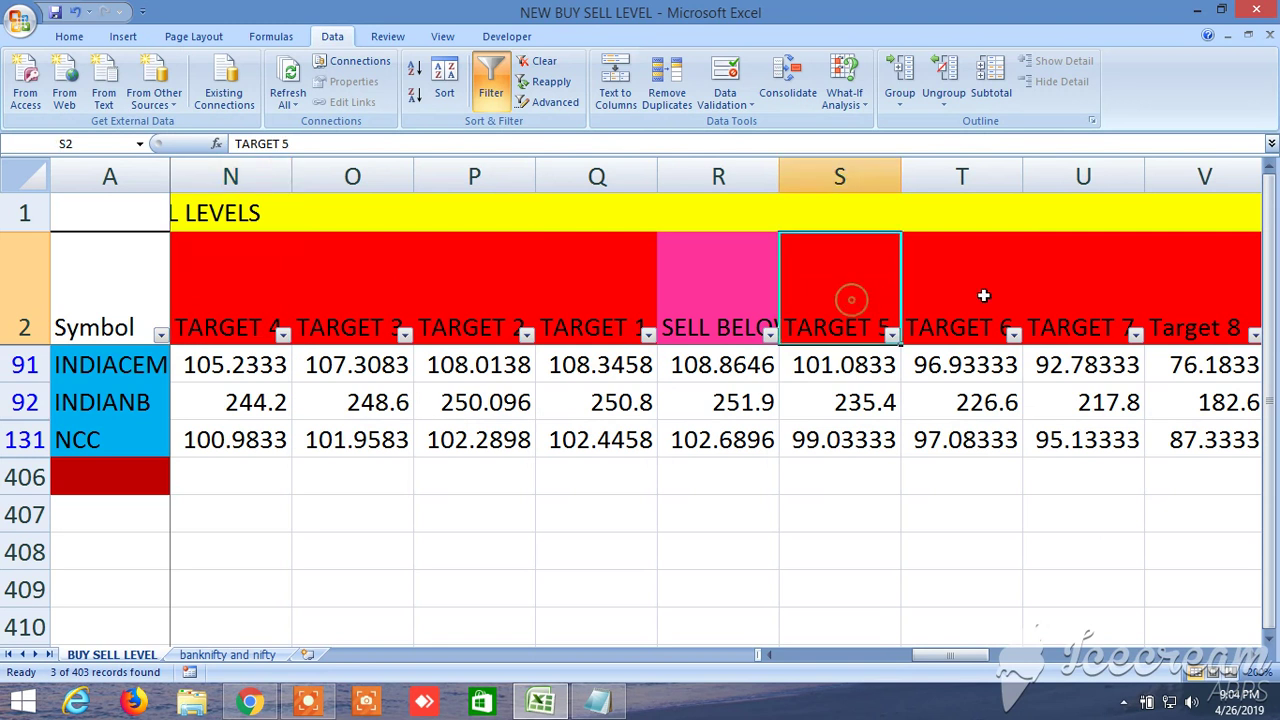
click(1188, 292)
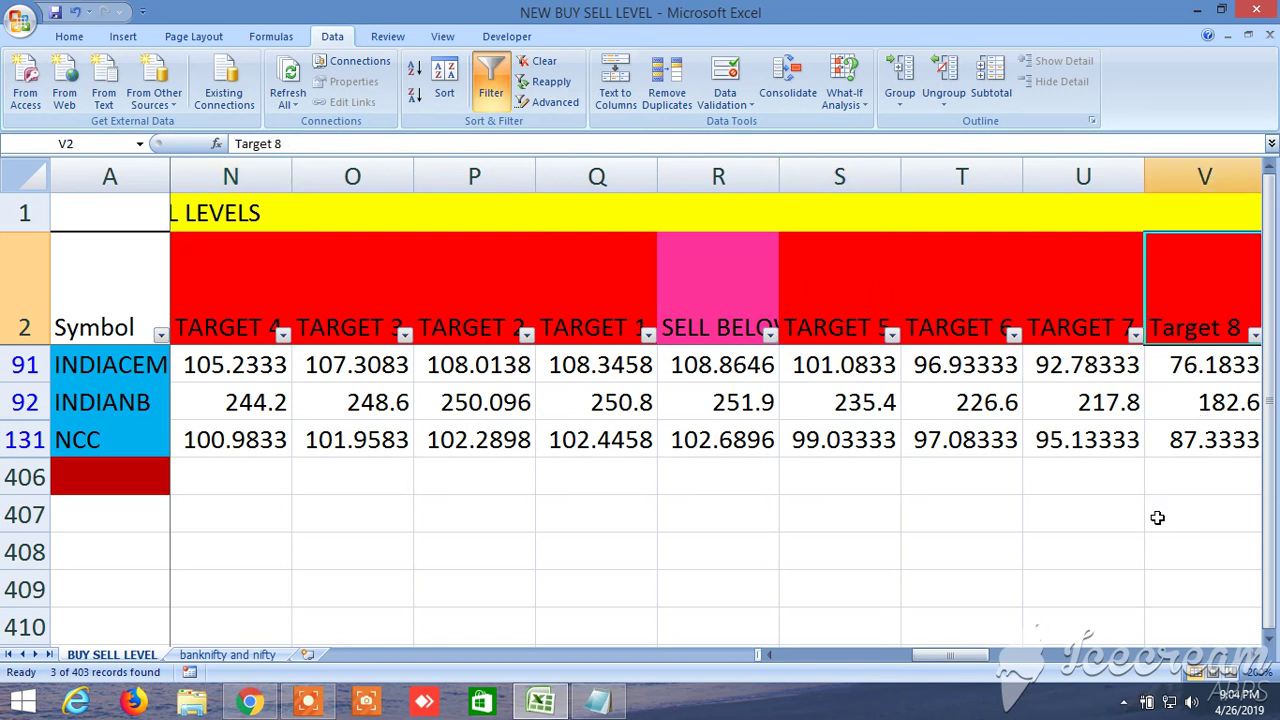
Check the LTP>BUY LEVEL, BUT < TARGET 1 column for each filtered stock
click(1255, 656)
click(1255, 656)
click(1255, 656)
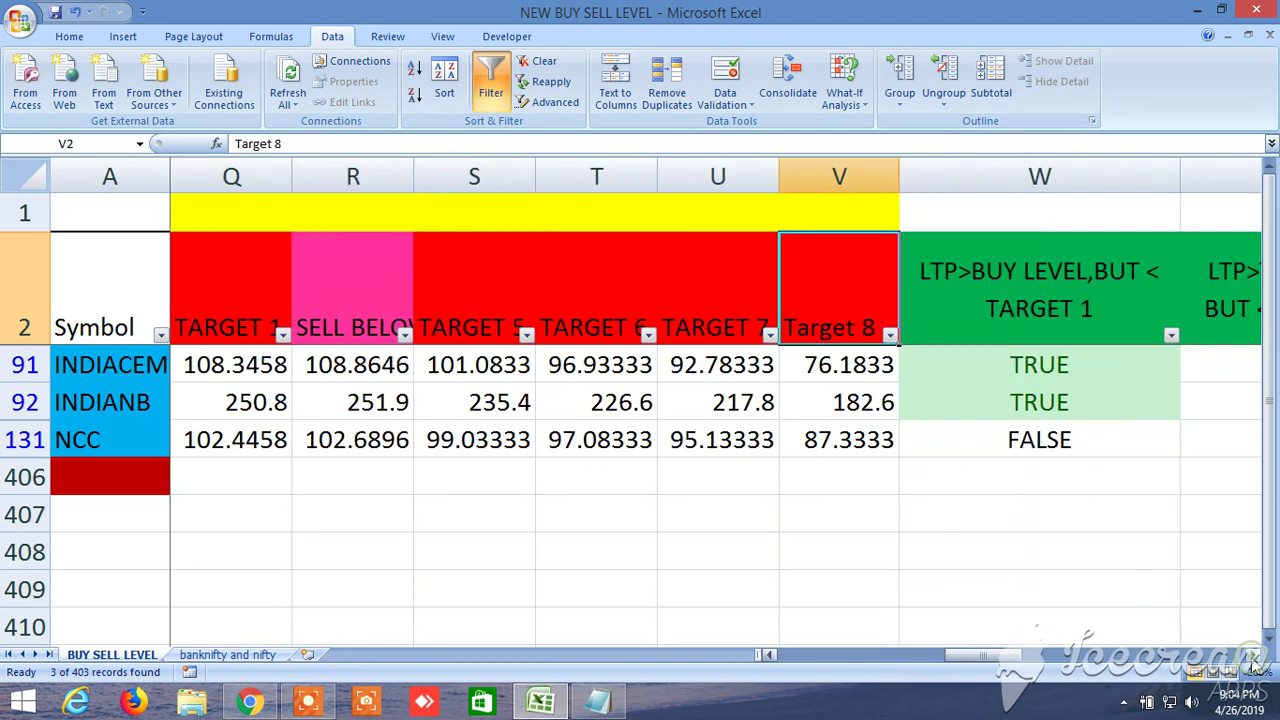
click(1255, 656)
click(1255, 656)
click(1255, 656)
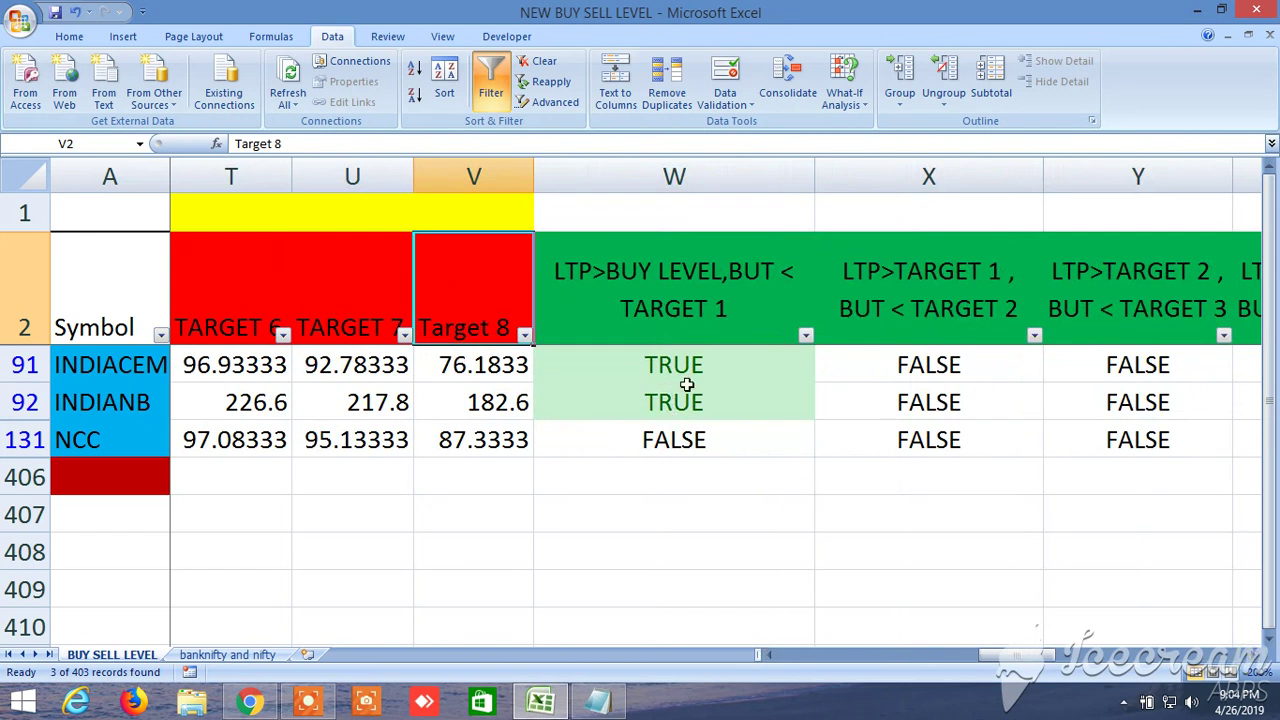
click(1255, 656)
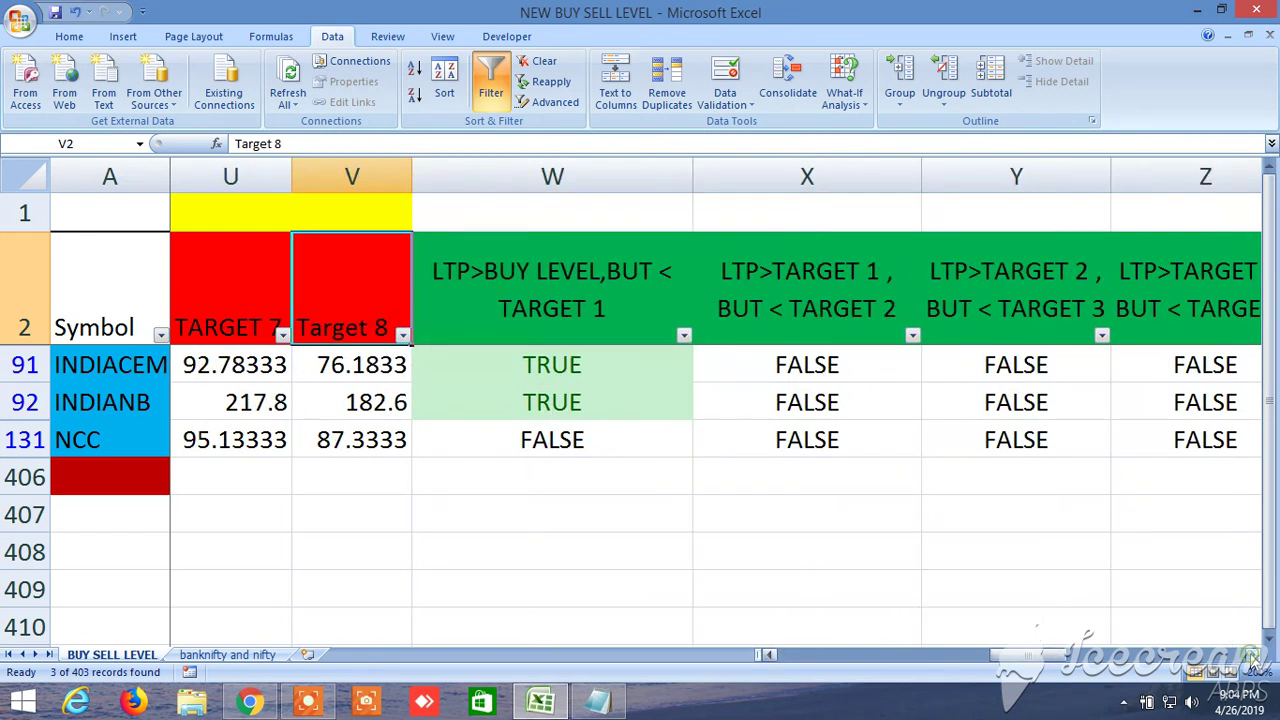
Check the remaining LTP target-range columns for the filtered stocks, through LTP< TARGET 2, BUT>TARGET 3
click(1255, 656)
click(1255, 656)
click(1255, 656)
click(1255, 656)
click(1253, 657)
click(1253, 657)
click(1253, 657)
click(1253, 657)
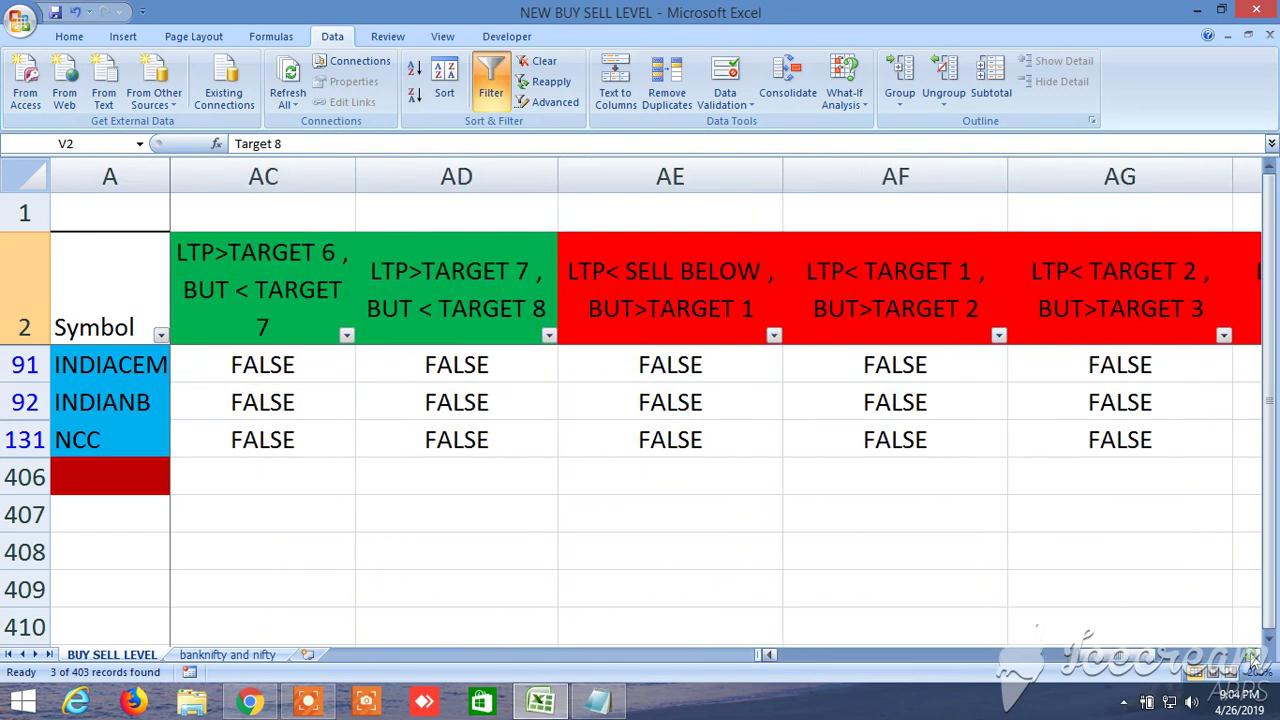
Remove the filters from the stock sheet and locate the BANKNIFTY and NIFTY futures and index rows
drag(1125, 658, 794, 654)
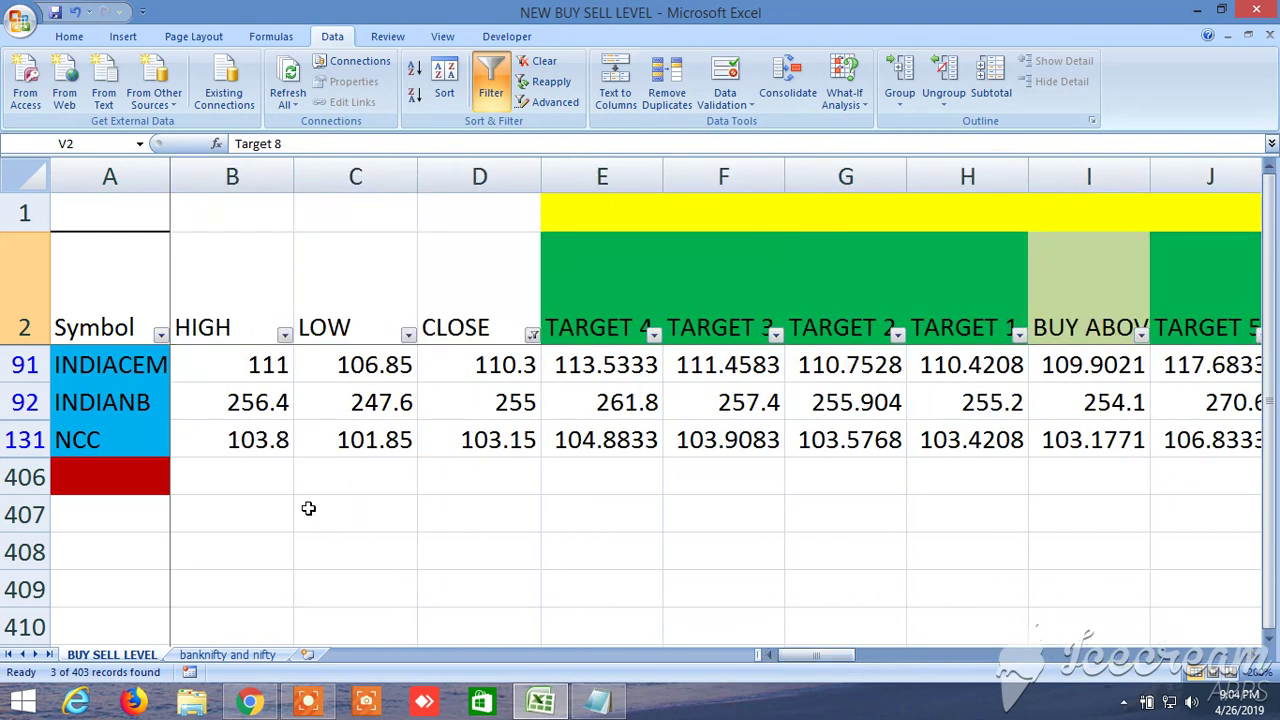
click(490, 80)
scroll(268, 552, down, 20)
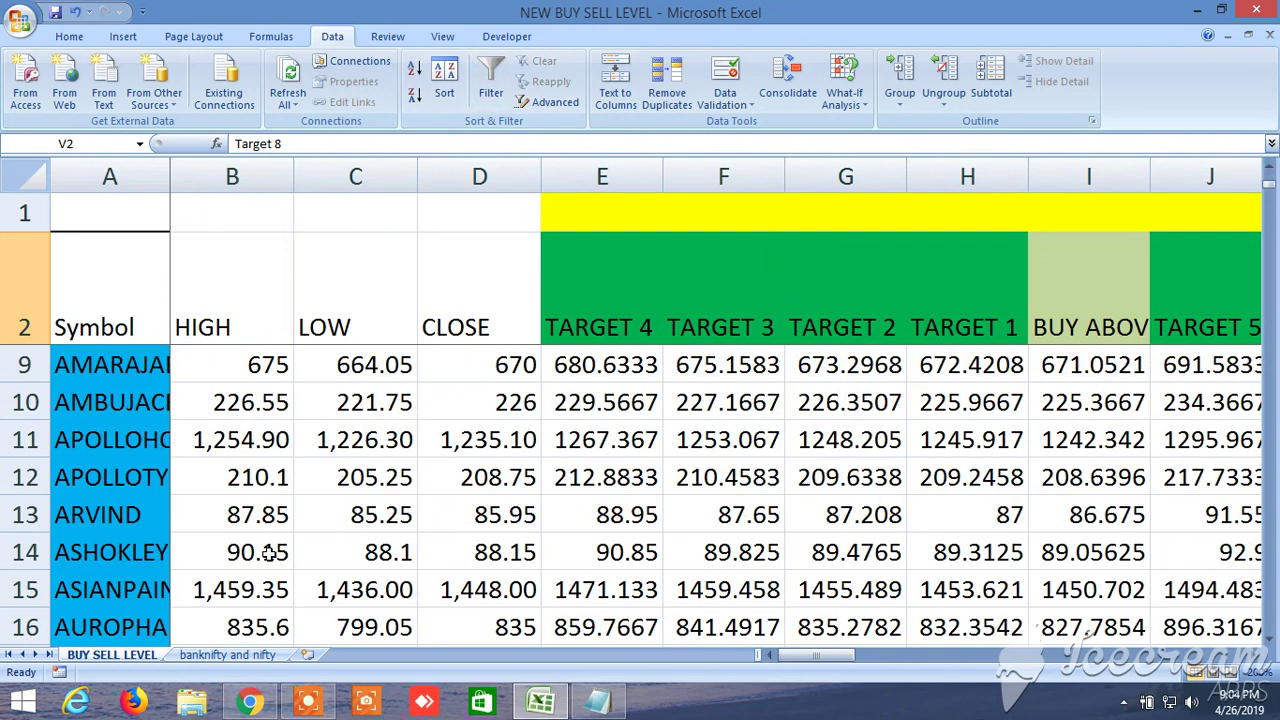
scroll(268, 552, down, 20)
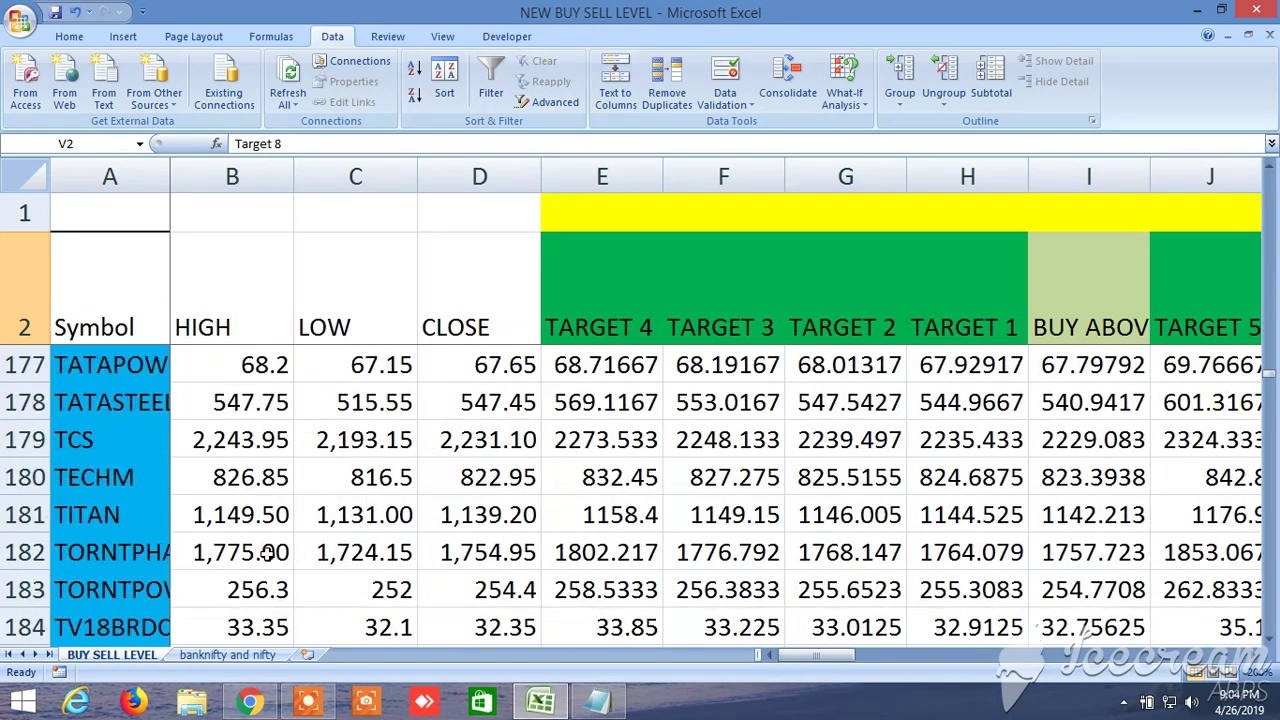
scroll(268, 552, up, 3)
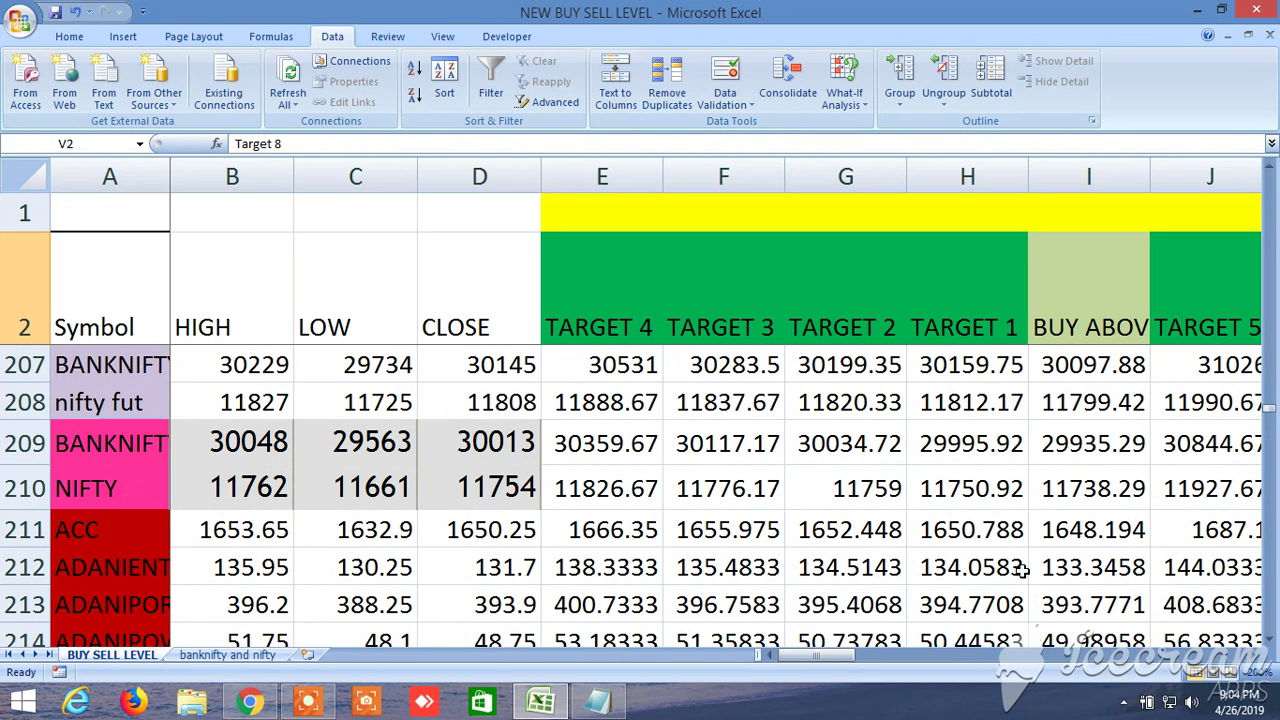
Examine the BUY ABOVE level and buy-side targets for the BANKNIFTY and NIFTY futures and index rows
click(1252, 656)
click(1252, 656)
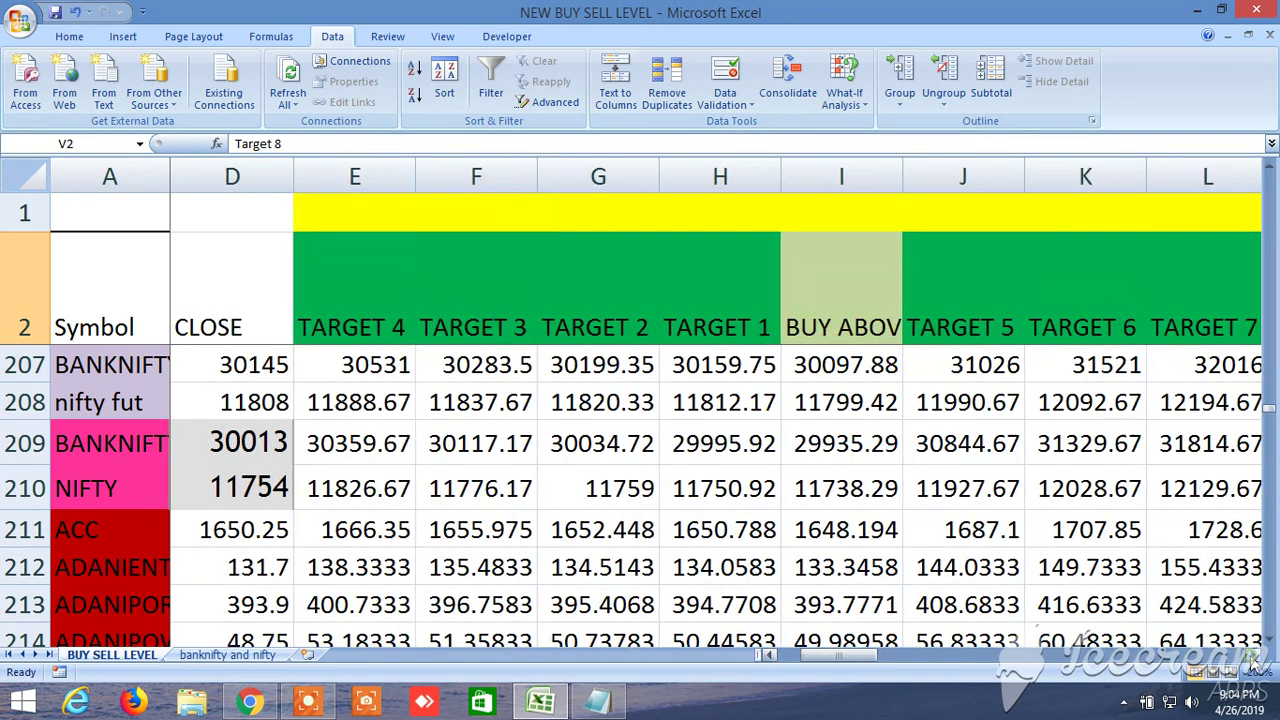
click(1252, 656)
click(1252, 656)
click(1252, 656)
click(1252, 656)
click(1252, 656)
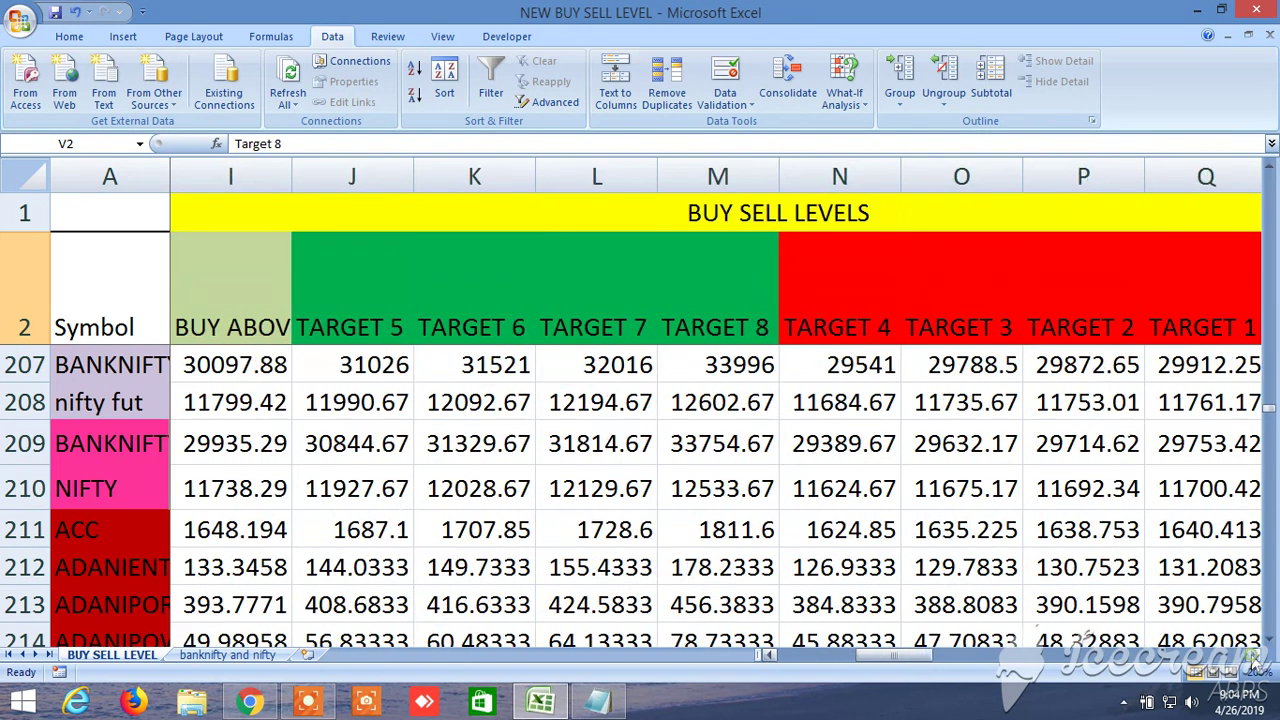
Examine the SELL BELOW level and sell-side targets for the BANKNIFTY and NIFTY futures and index rows
click(1252, 656)
click(1252, 656)
click(1252, 656)
click(1252, 656)
click(1252, 656)
click(1252, 656)
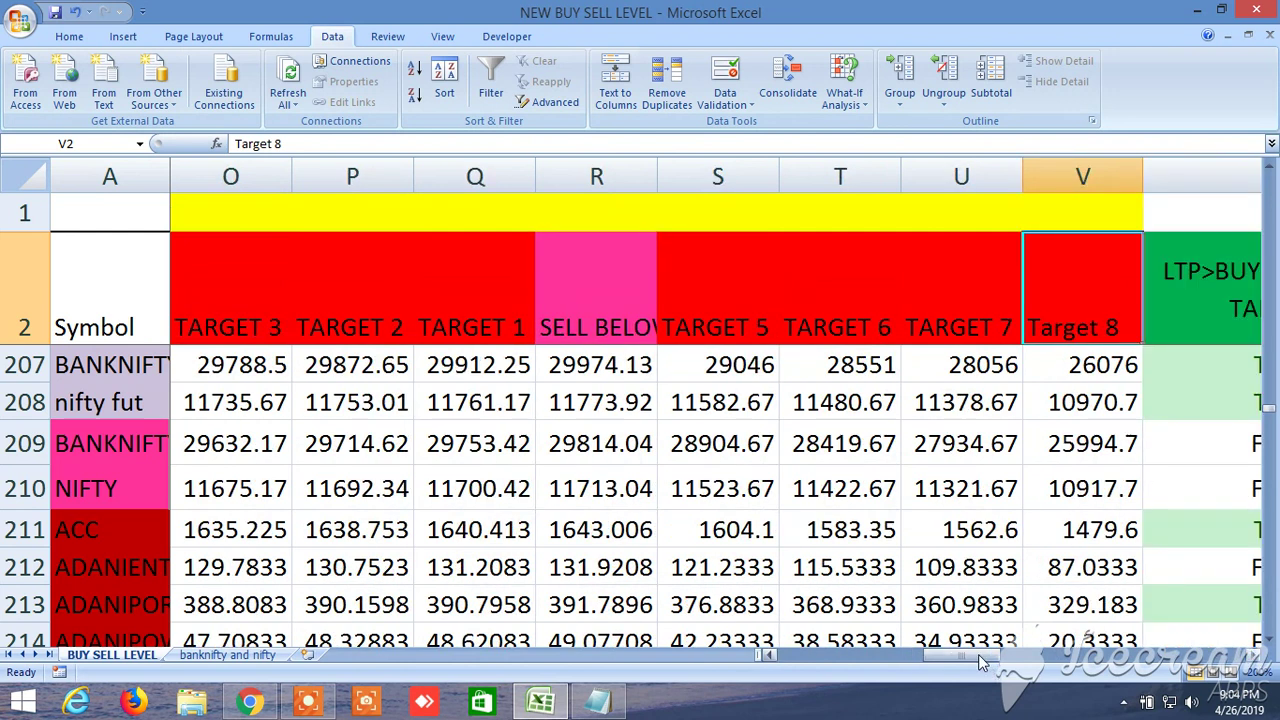
drag(985, 668, 838, 668)
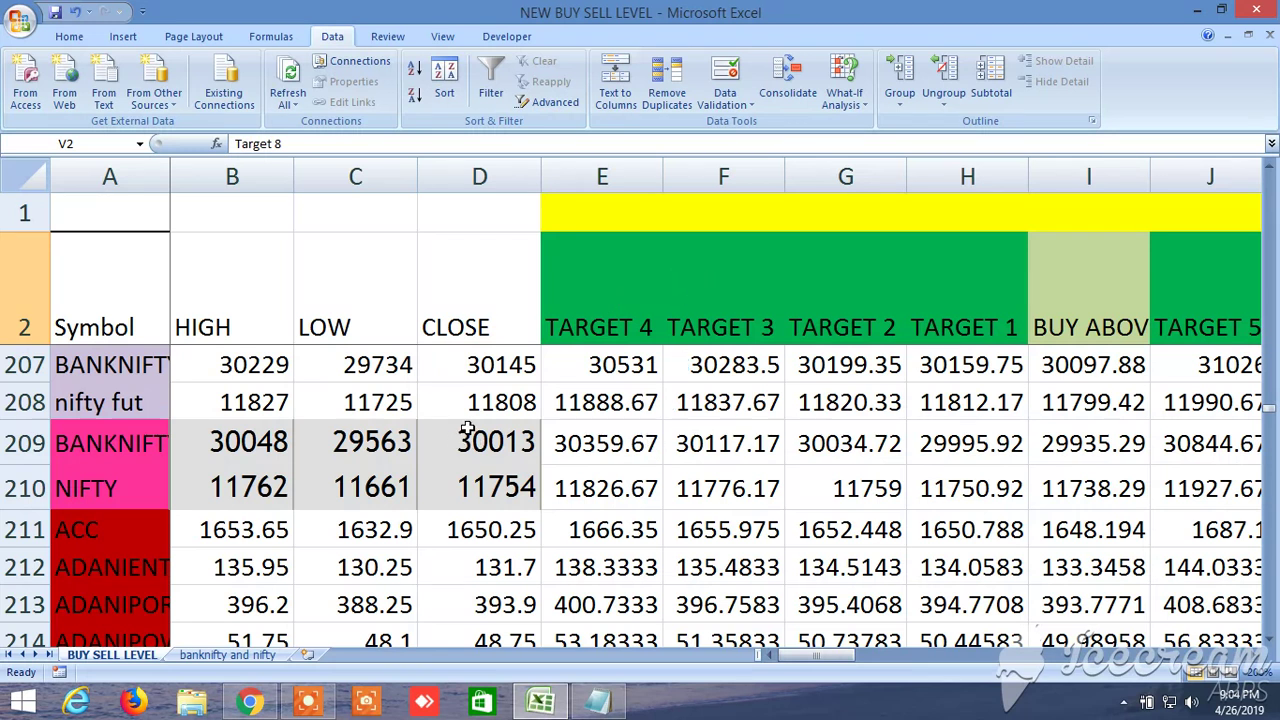
Look over the commodity rows from CRUDE OIL to GOLD, the equity futures rows and the equity stock rows
scroll(467, 428, up, 3)
scroll(467, 428, up, 3)
scroll(467, 428, down, 2)
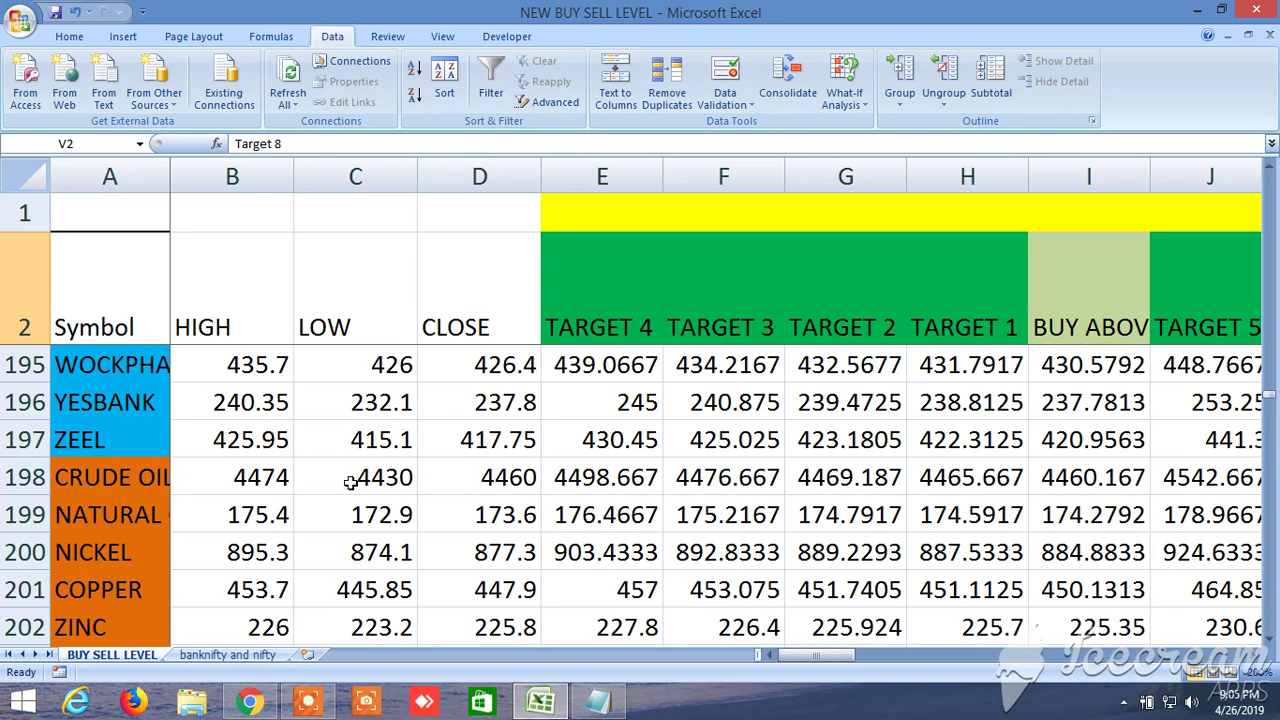
scroll(350, 483, down, 4)
scroll(282, 416, up, 1)
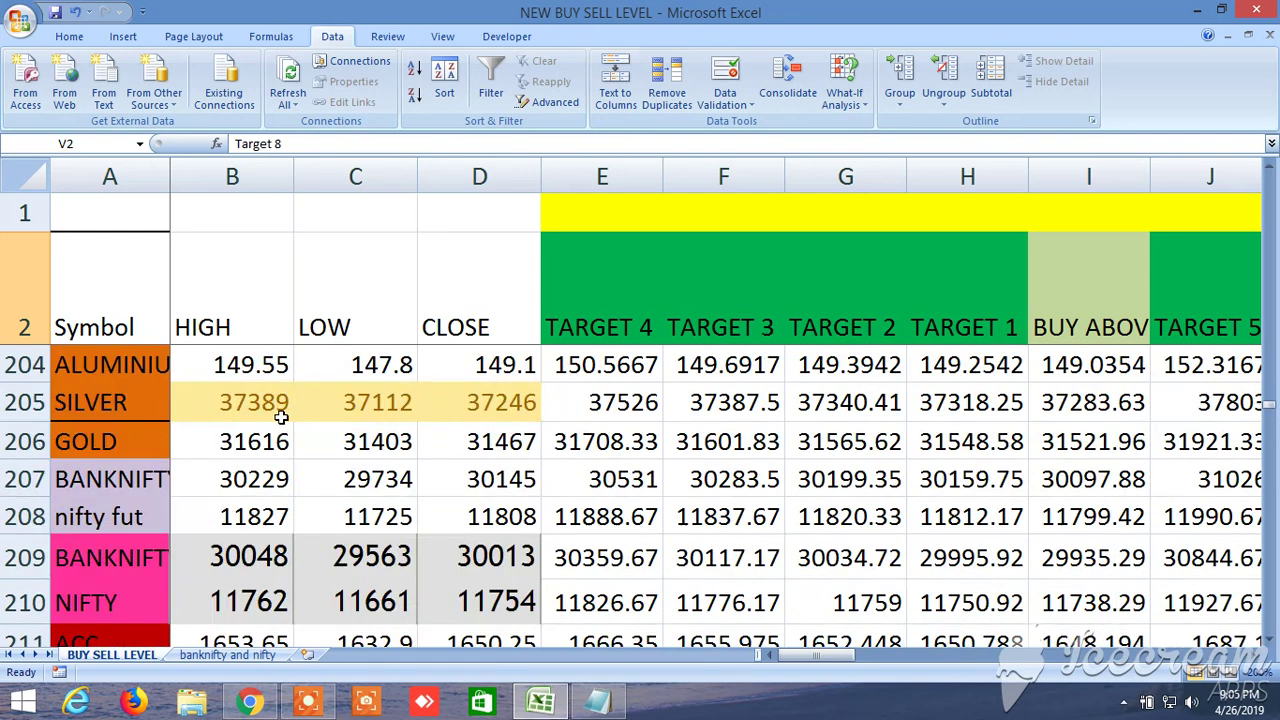
scroll(324, 457, down, 1)
scroll(324, 457, down, 2)
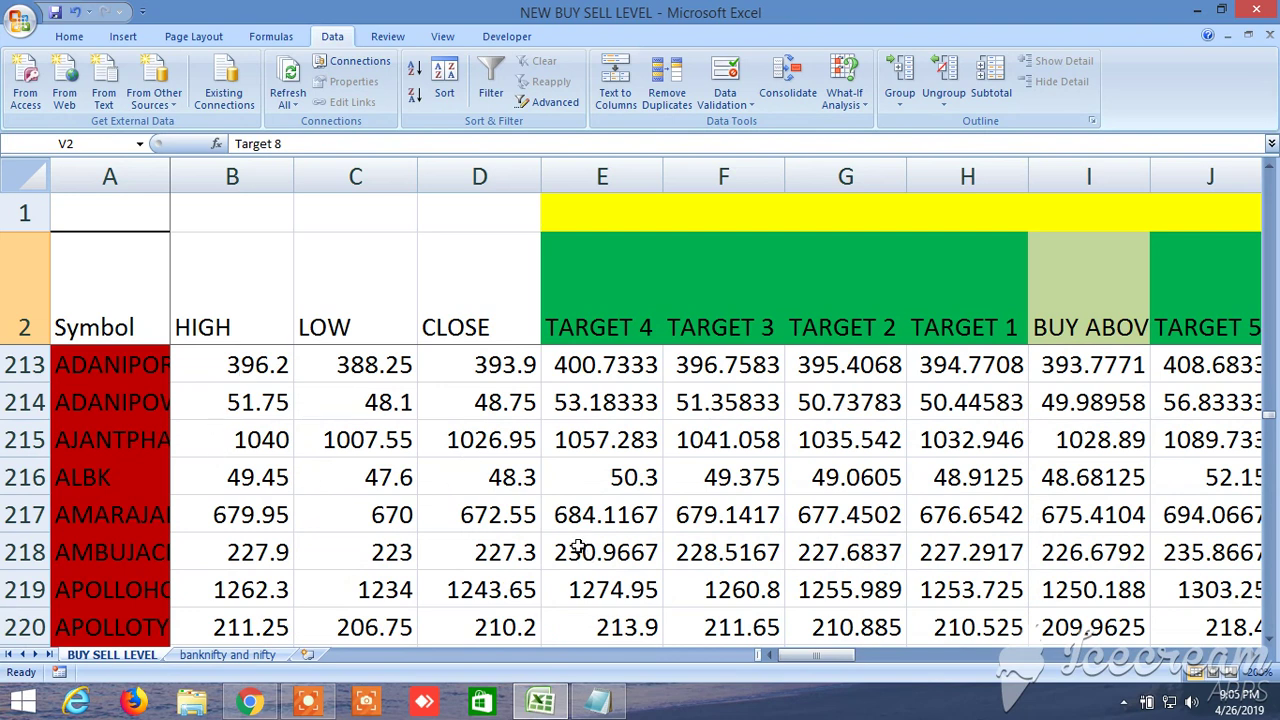
scroll(748, 483, up, 9)
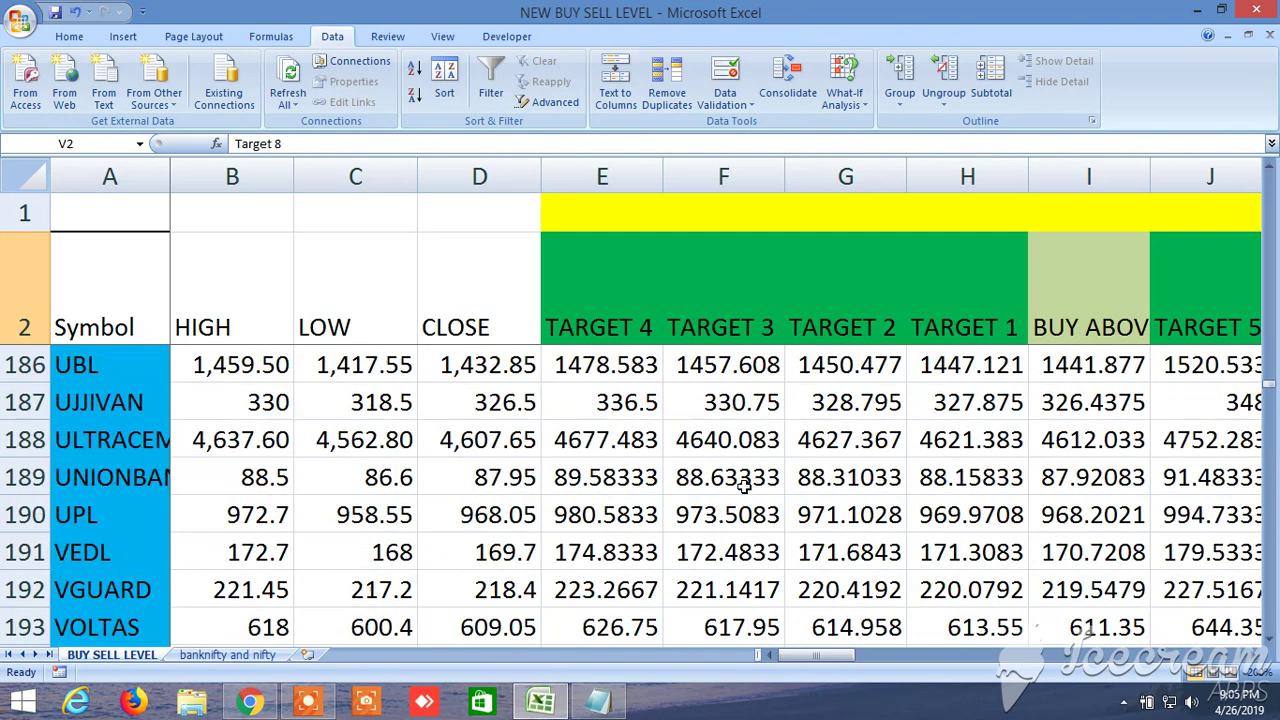
scroll(743, 485, up, 14)
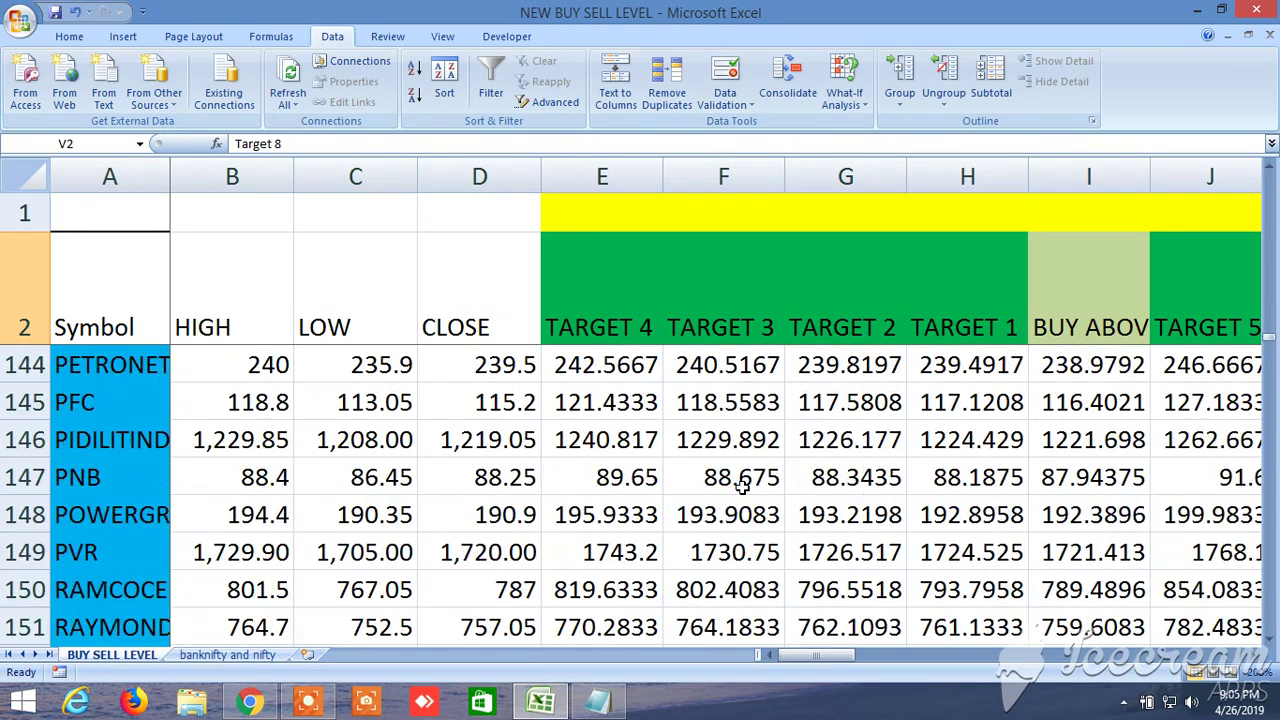
scroll(743, 485, up, 20)
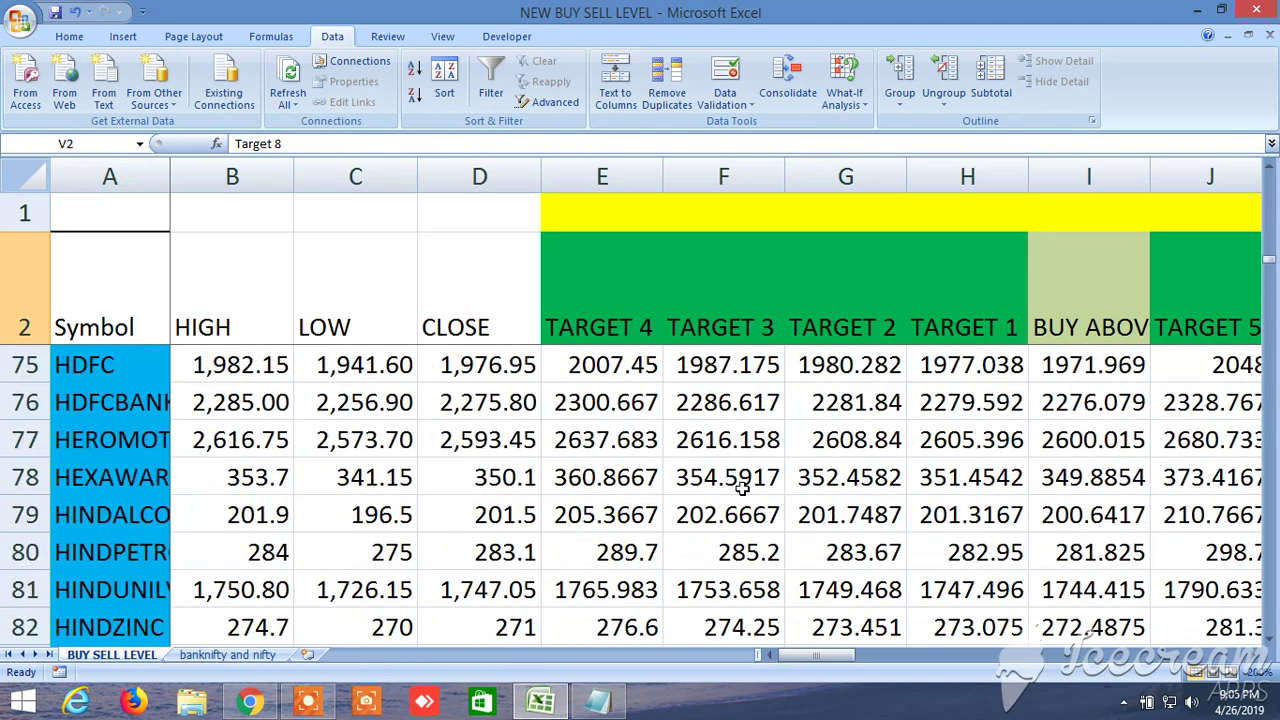
scroll(743, 485, up, 20)
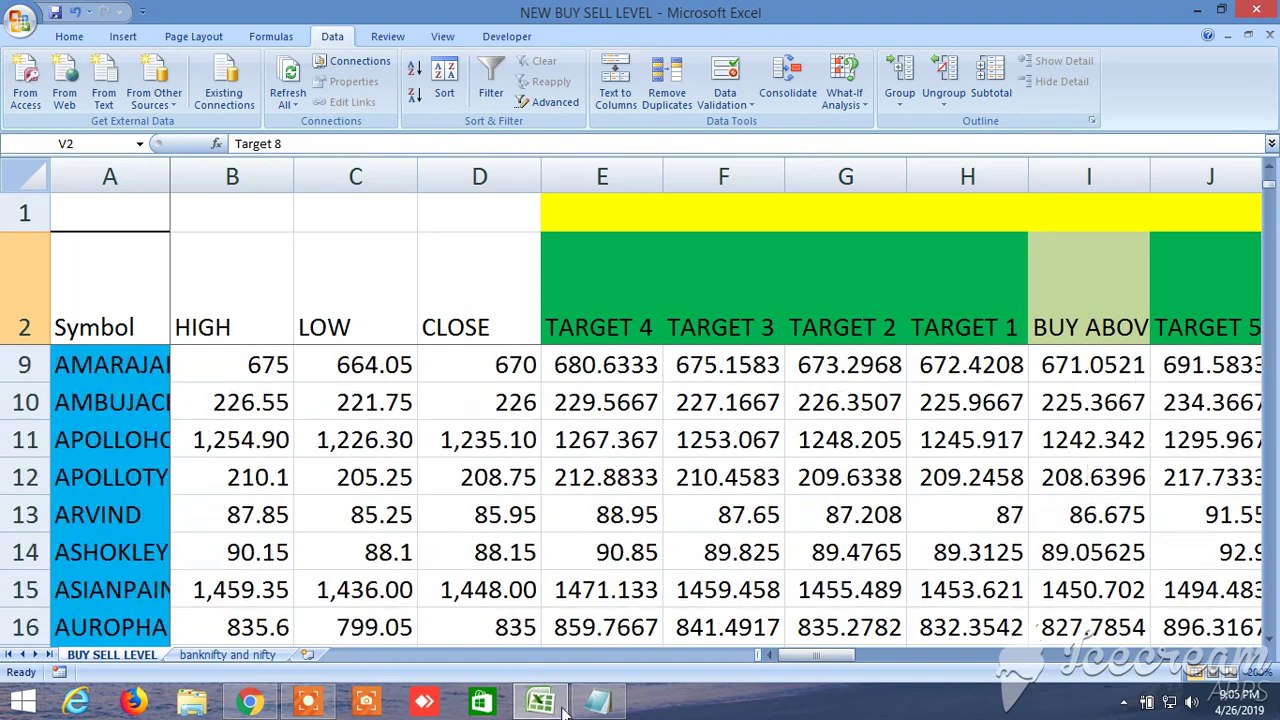
Switch to Notepad and read the NEW BUY SELL LEVELS notes on how the levels and targets are arranged
click(598, 702)
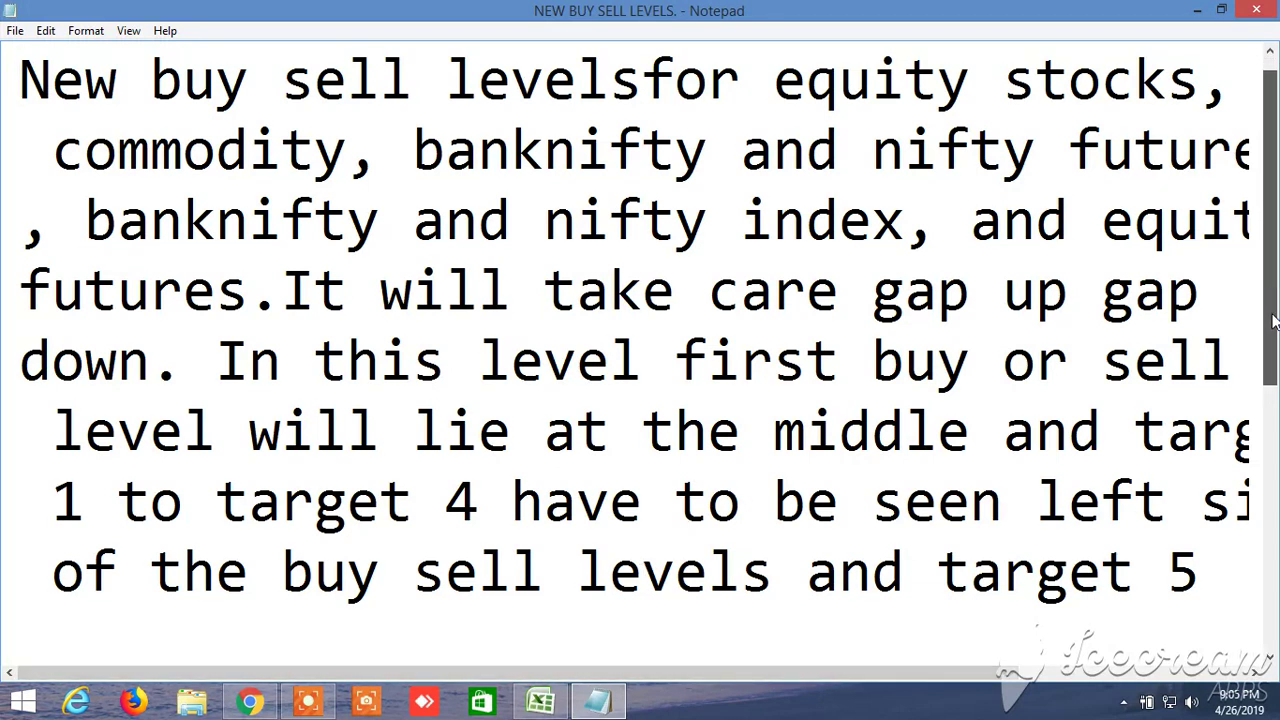
drag(1273, 320, 1274, 328)
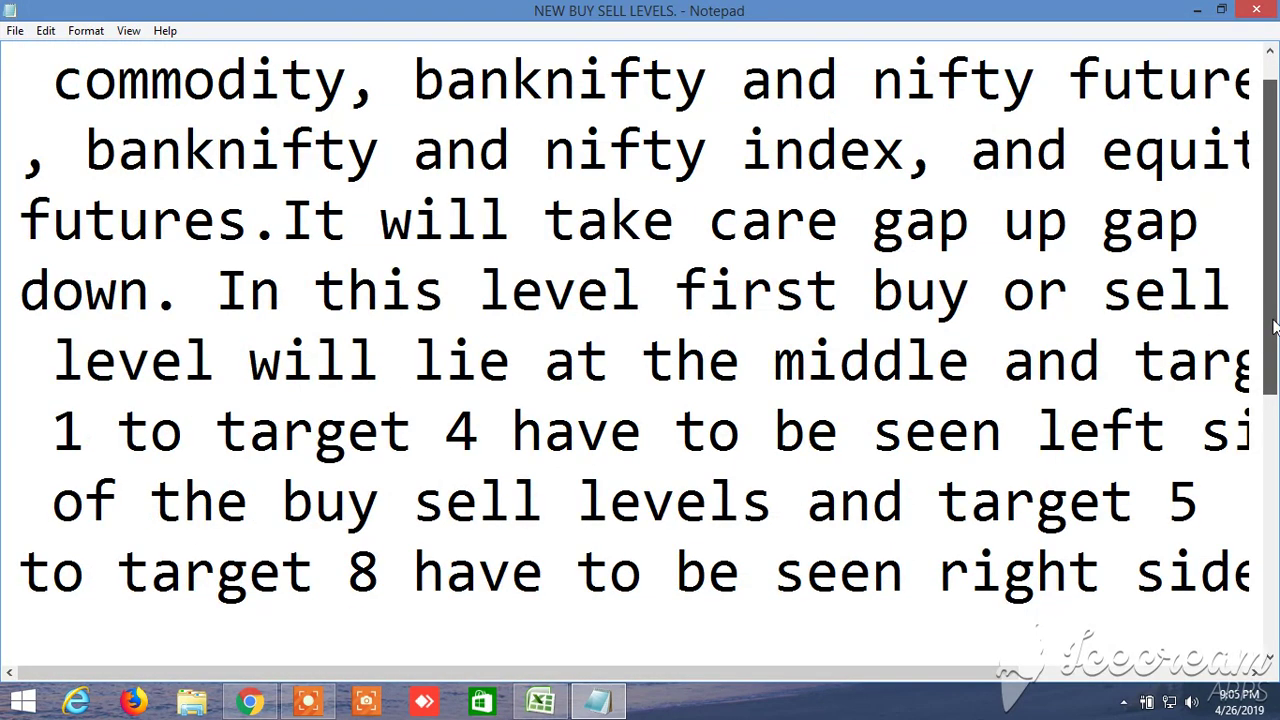
drag(1273, 340, 1266, 290)
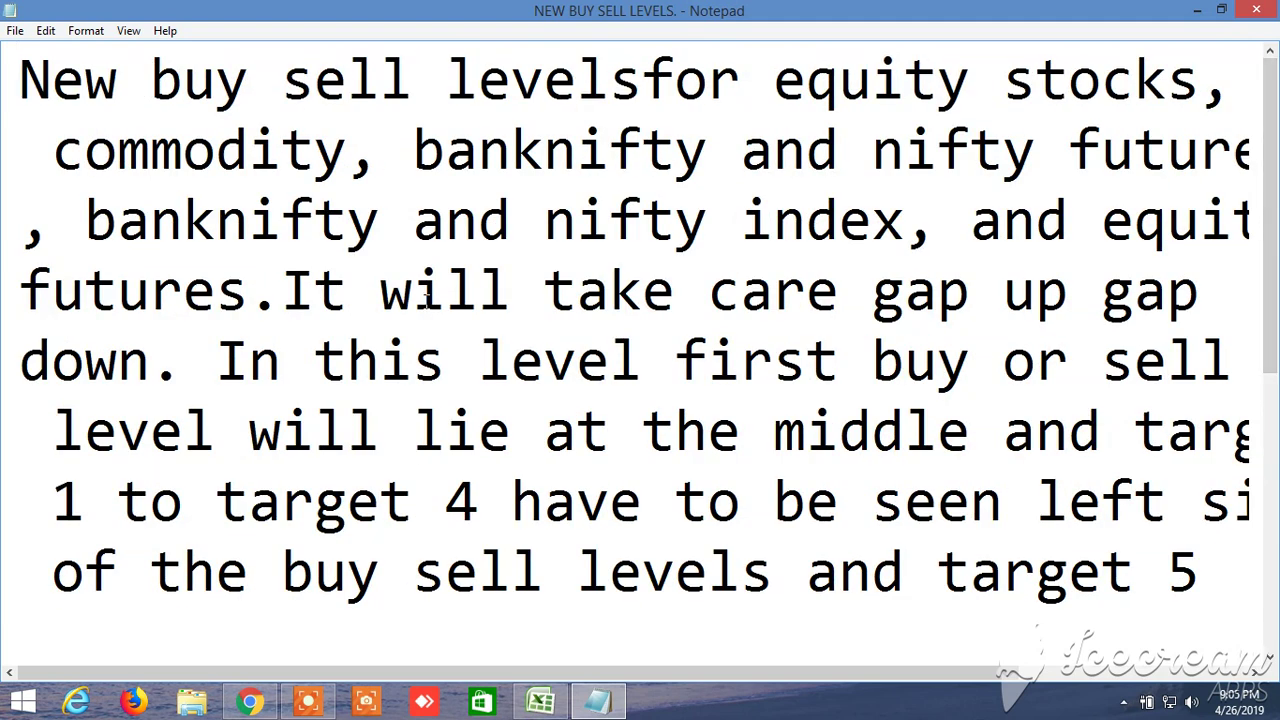
Switch to Chrome, close the NSE archives page and show the start of watchlist 4 in Kite
click(250, 702)
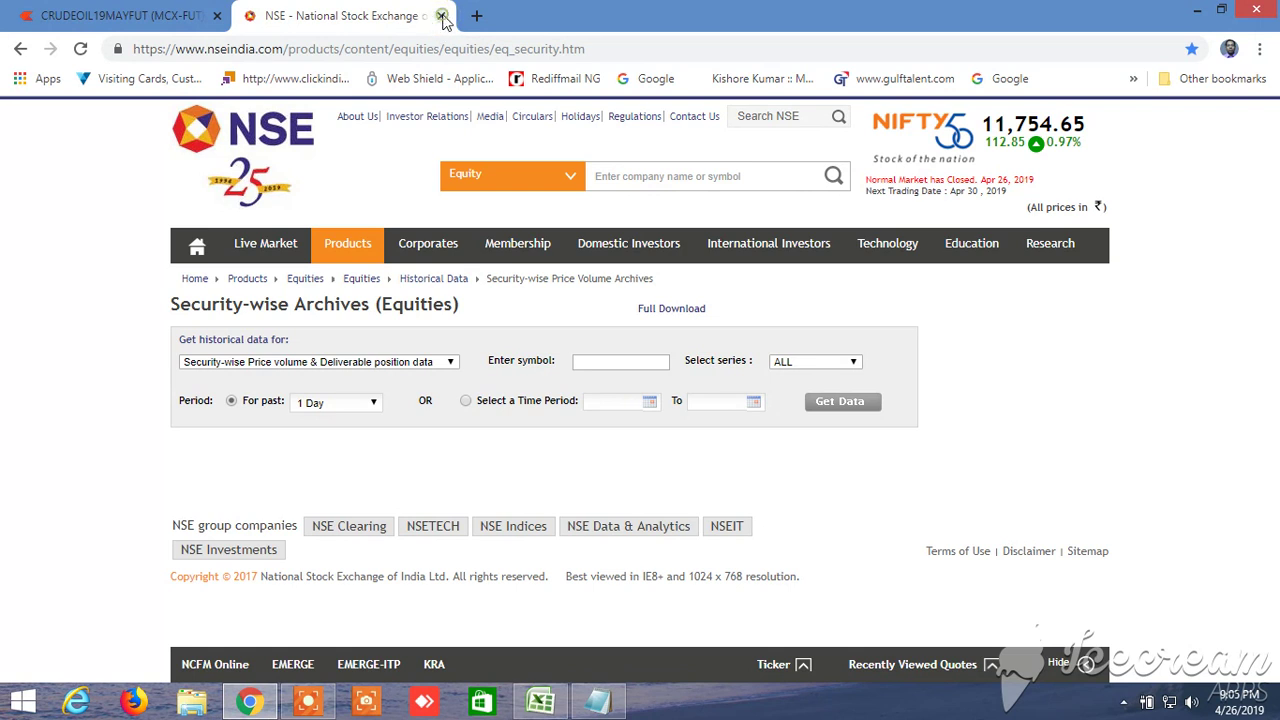
click(441, 17)
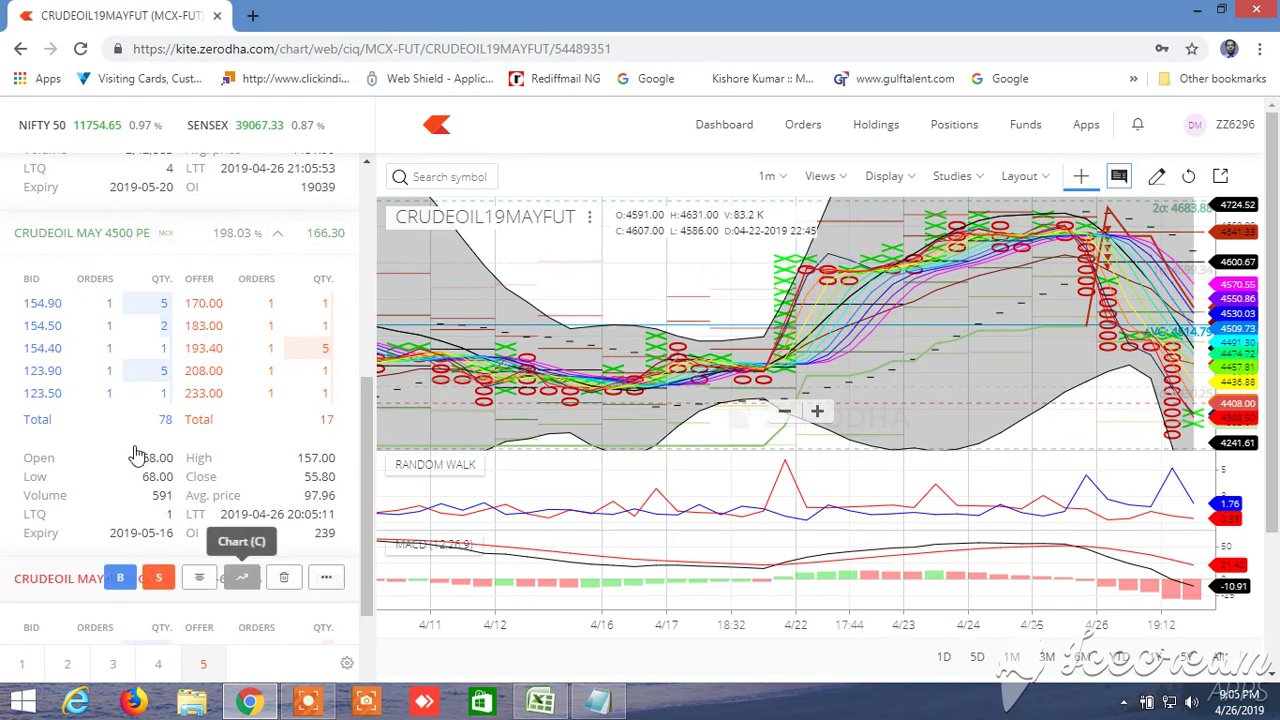
click(159, 666)
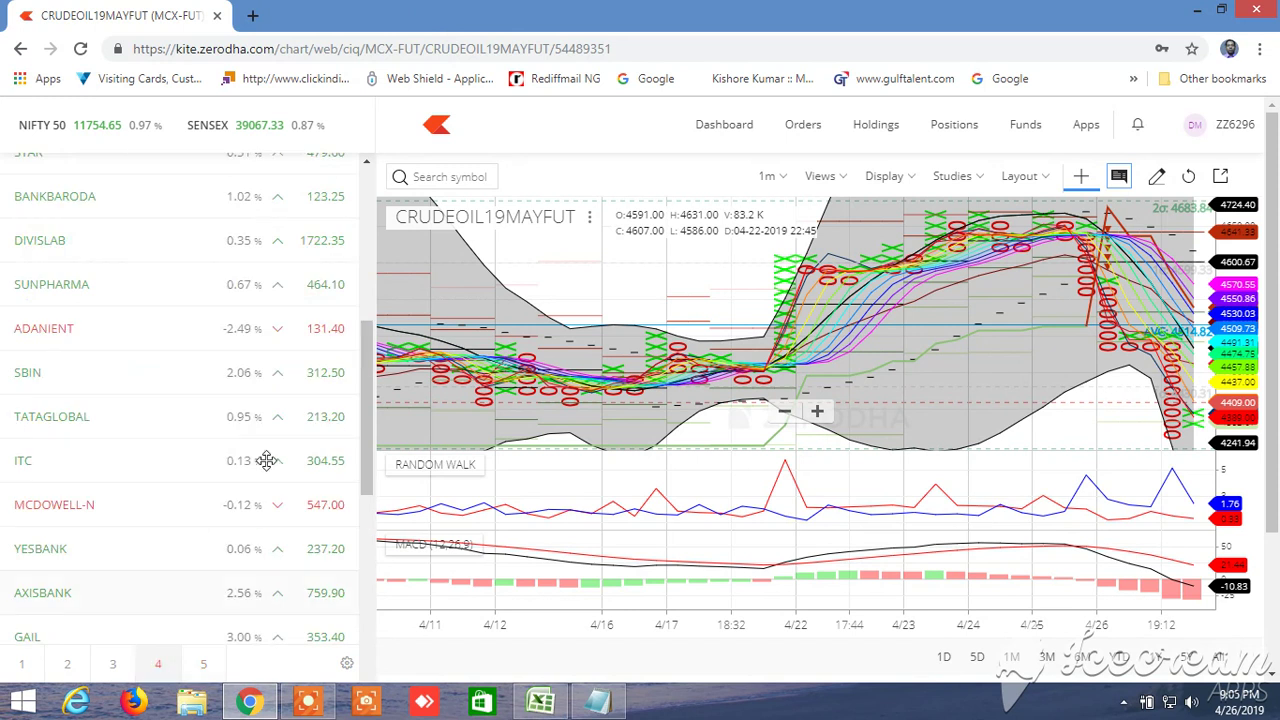
drag(370, 372, 360, 202)
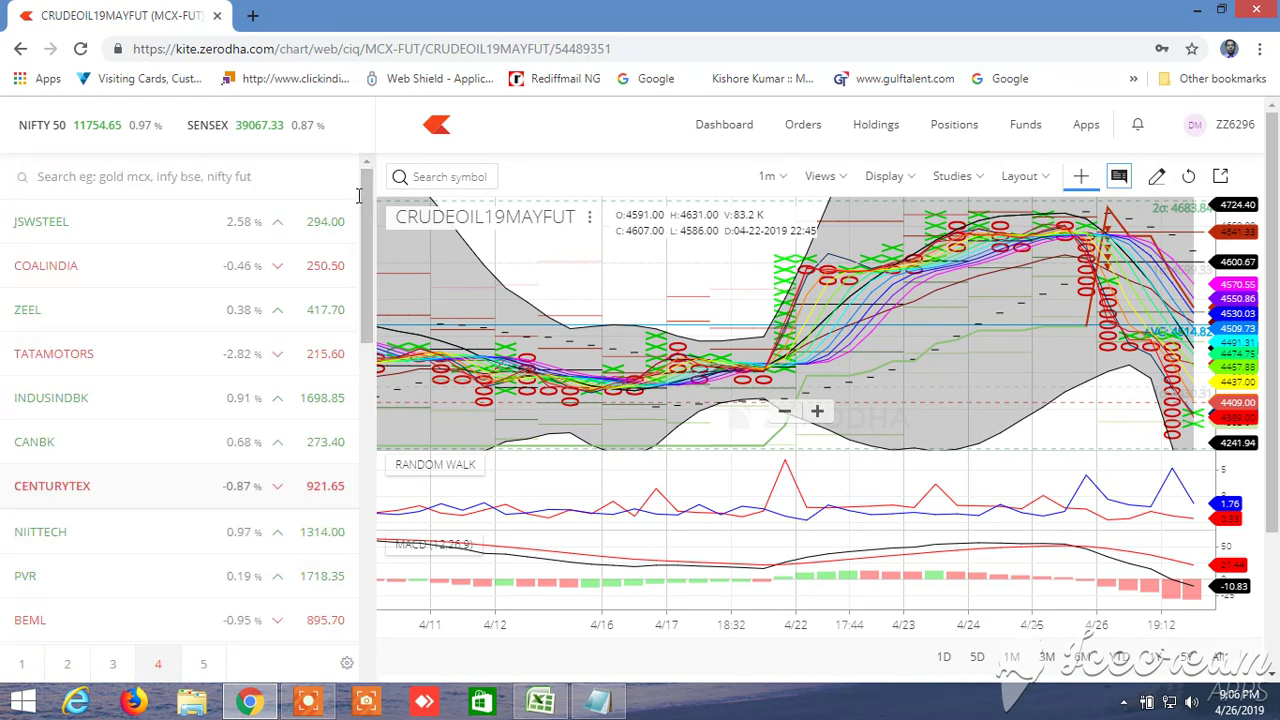
Add the NSE stock INDIACEM to watchlist 4 and open its chart
click(118, 174)
text(ind)
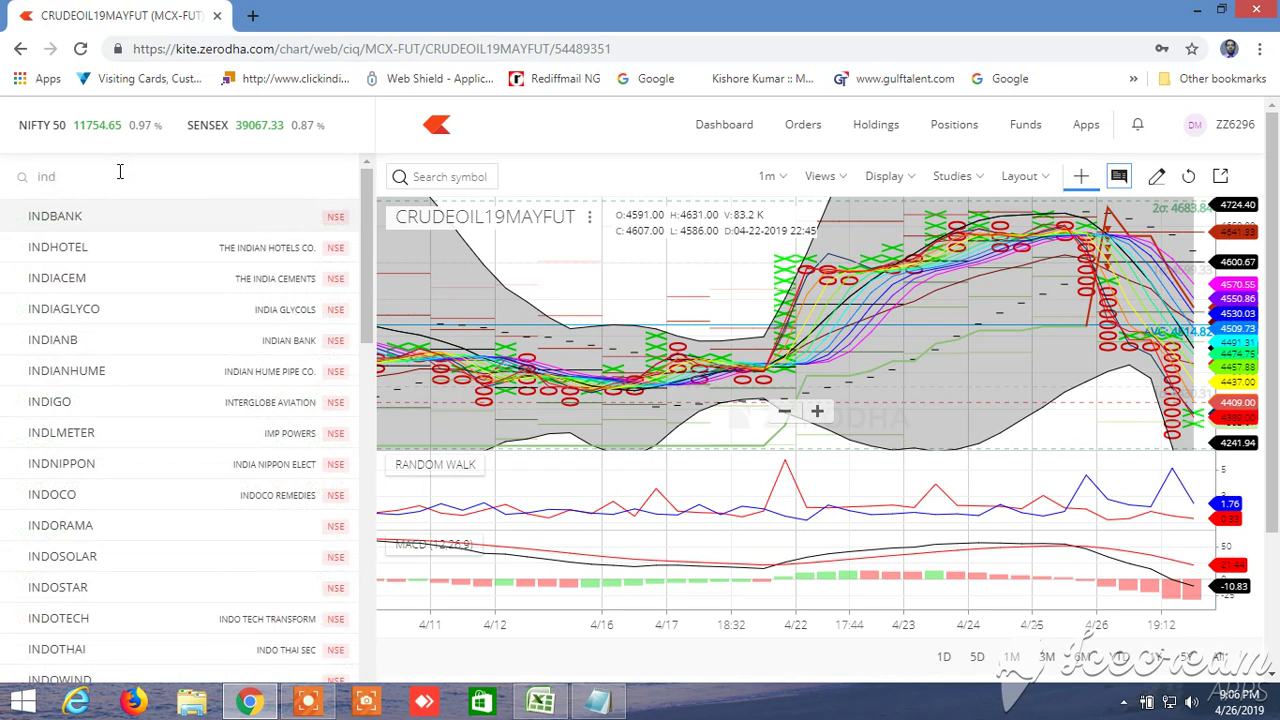
text(iace)
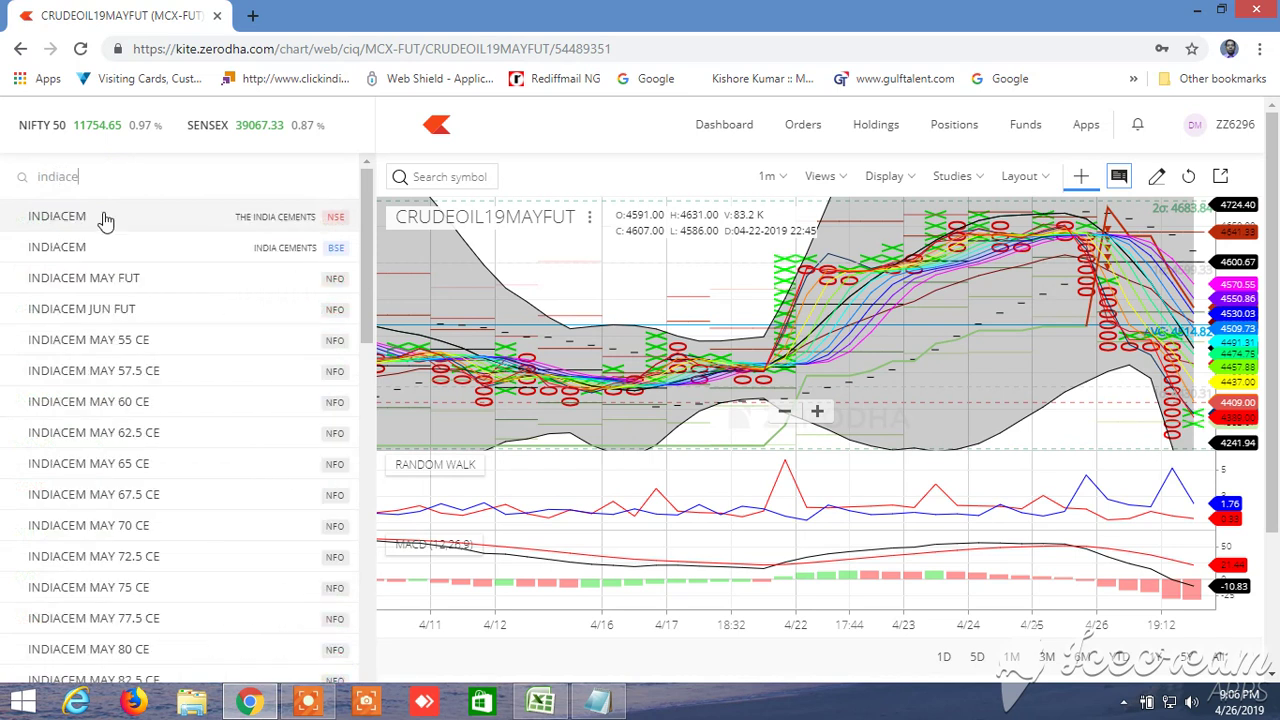
click(106, 221)
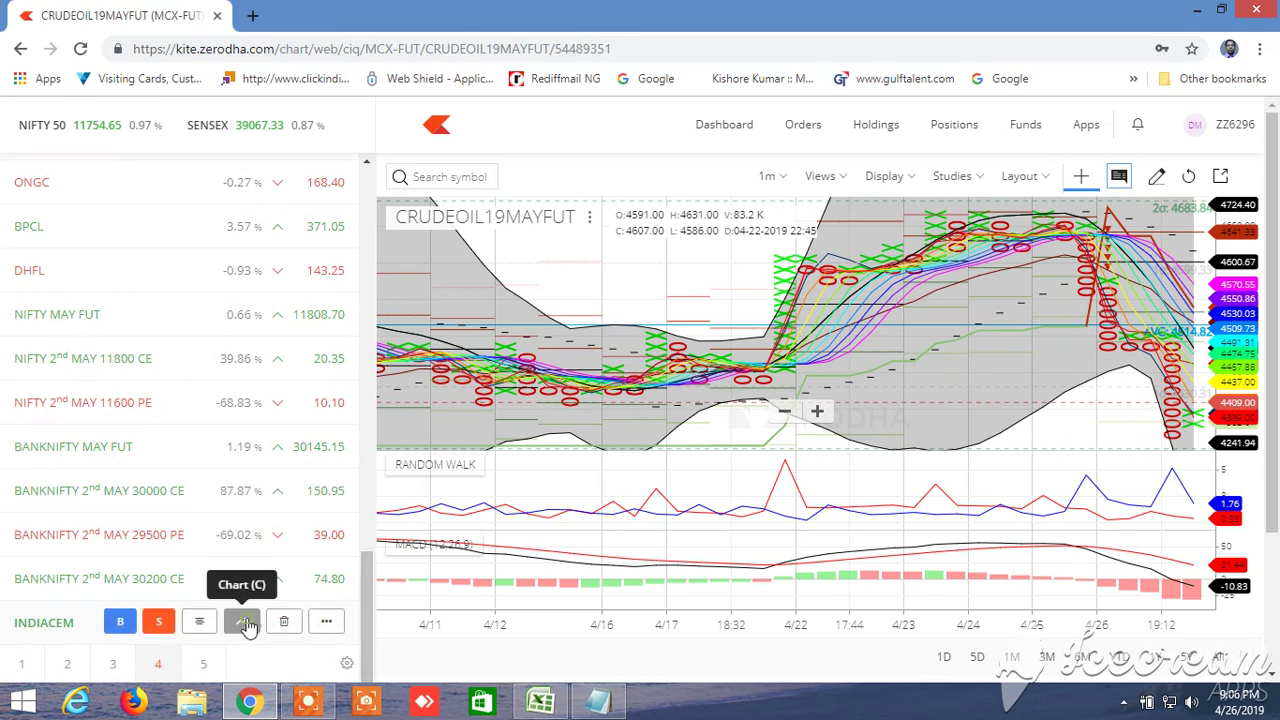
click(248, 624)
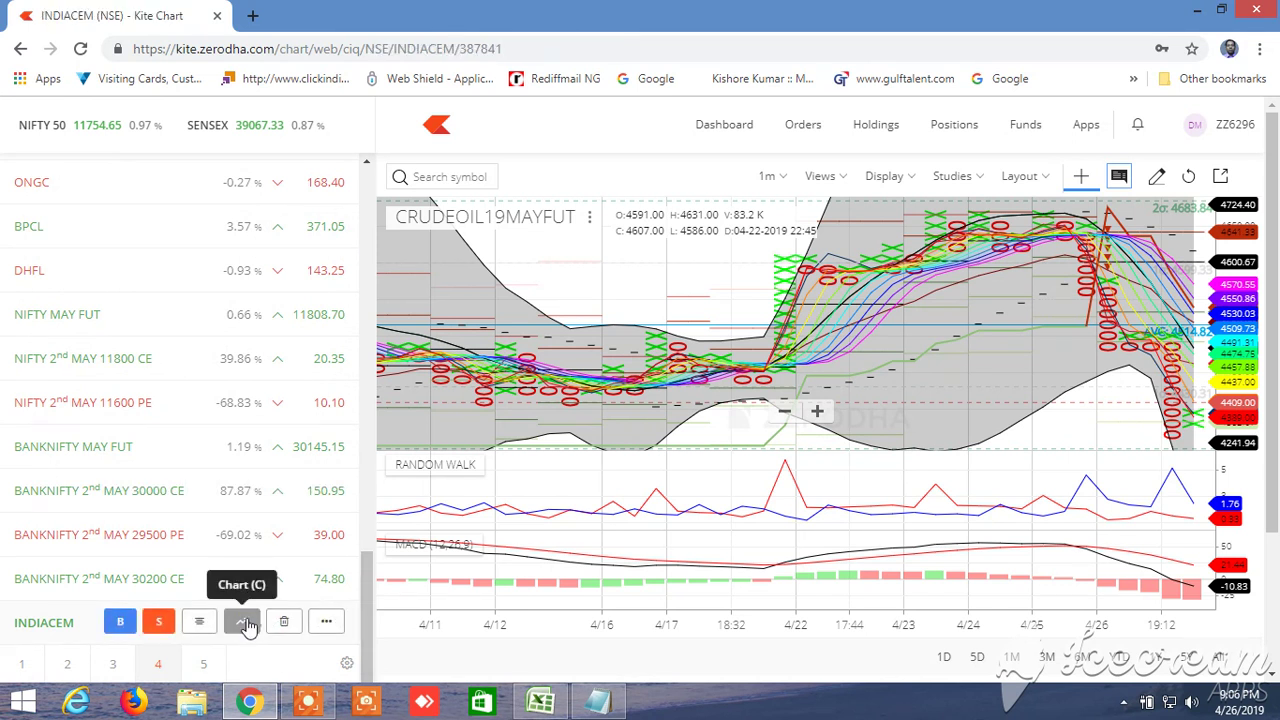